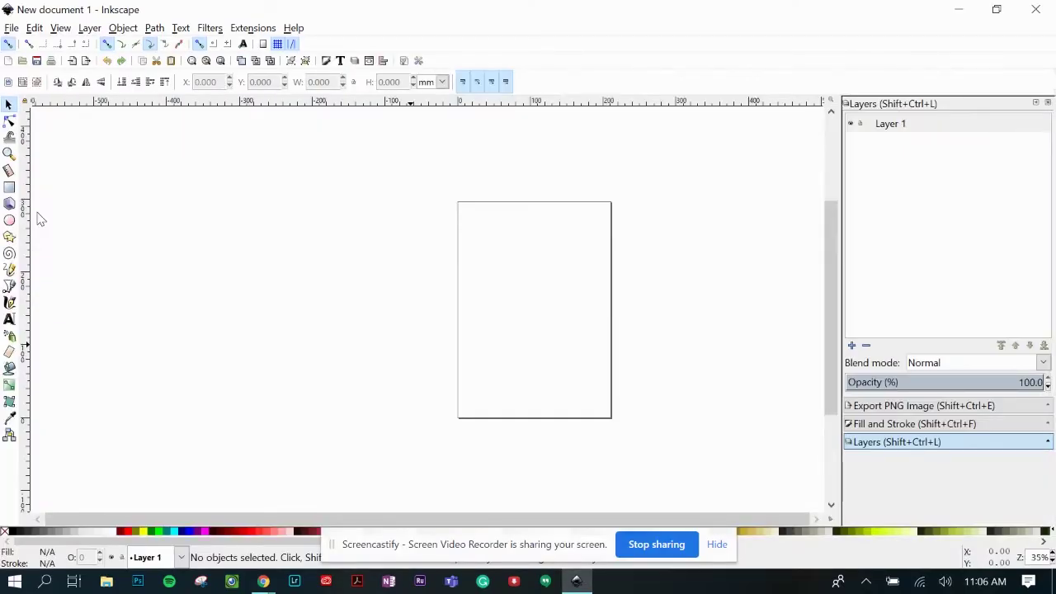
# - Open the Front and Back View - Bubbles JPG as an embedded image with file DPI and smooth rendering, and maximize its window
pyautogui.click(11, 29)
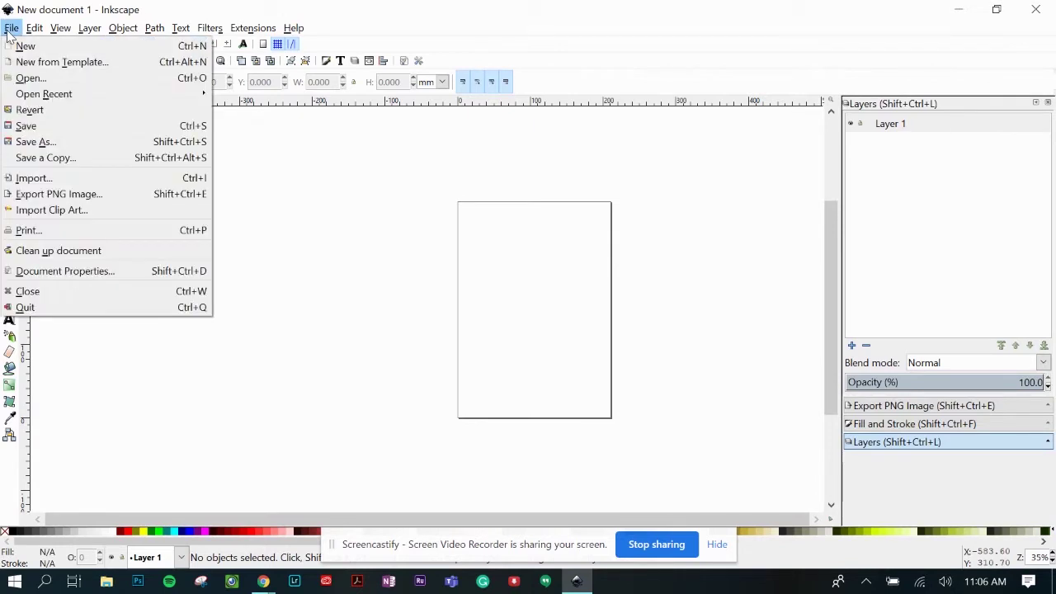
pyautogui.click(47, 78)
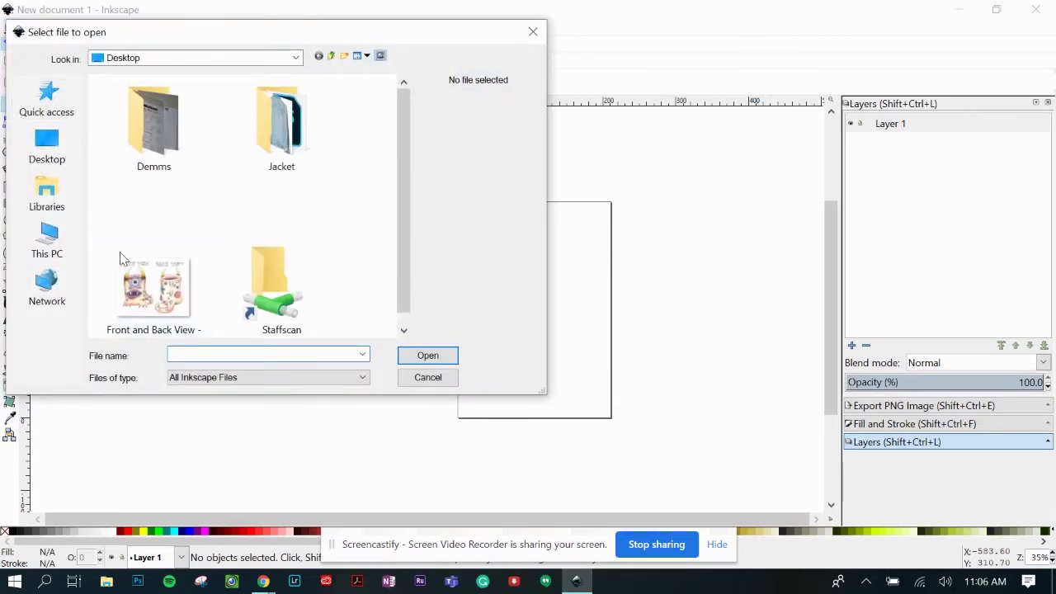
pyautogui.click(173, 293)
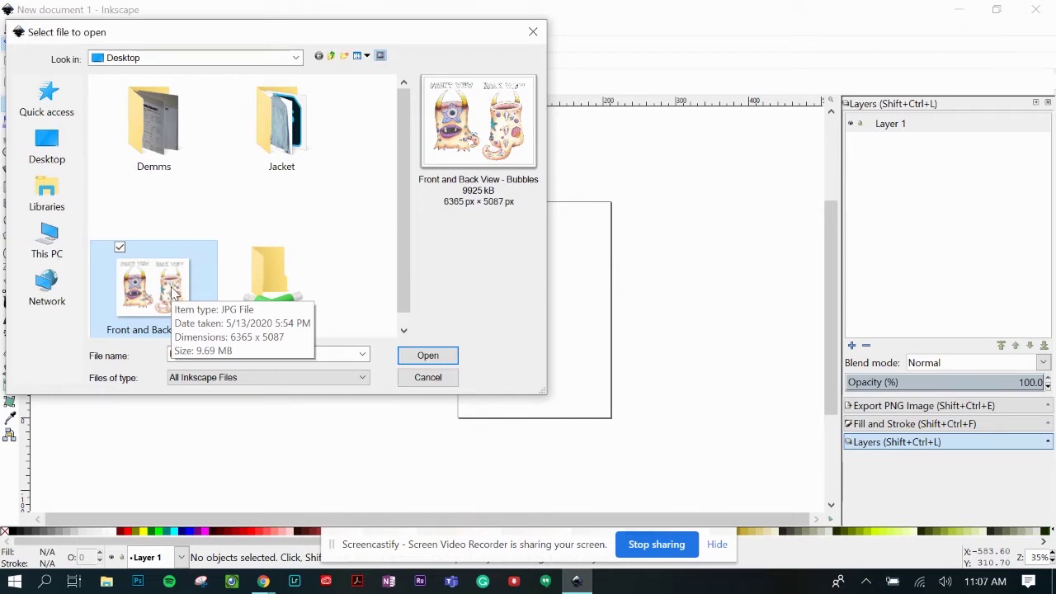
pyautogui.click(428, 357)
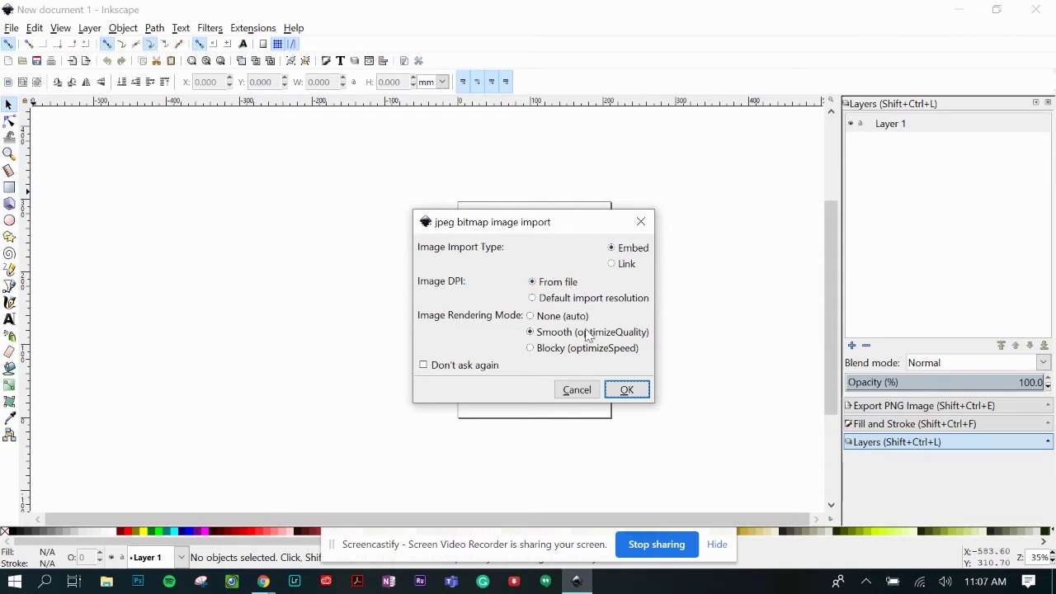
pyautogui.click(630, 396)
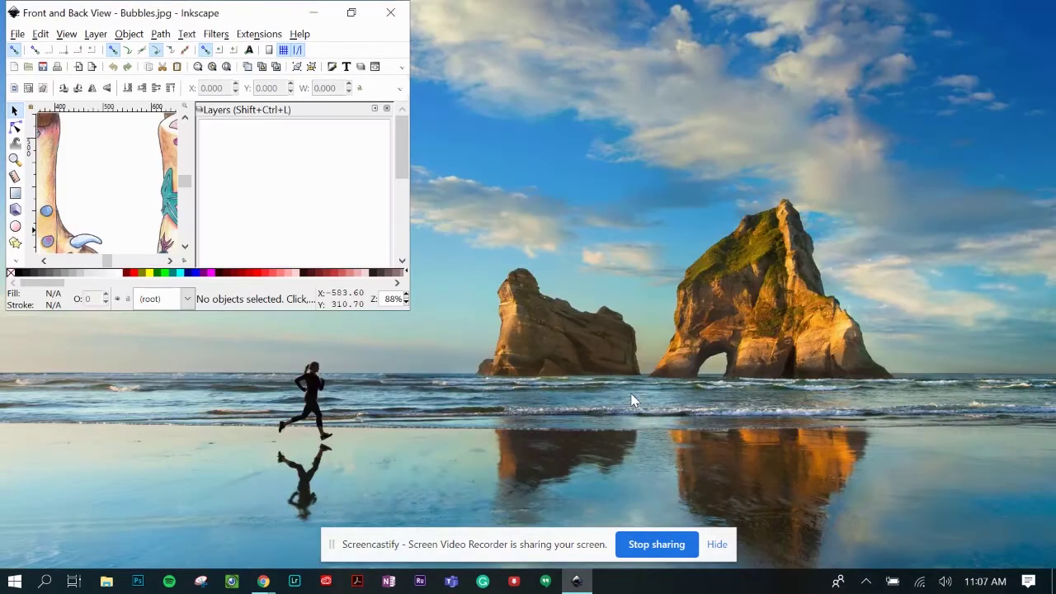
pyautogui.click(351, 13)
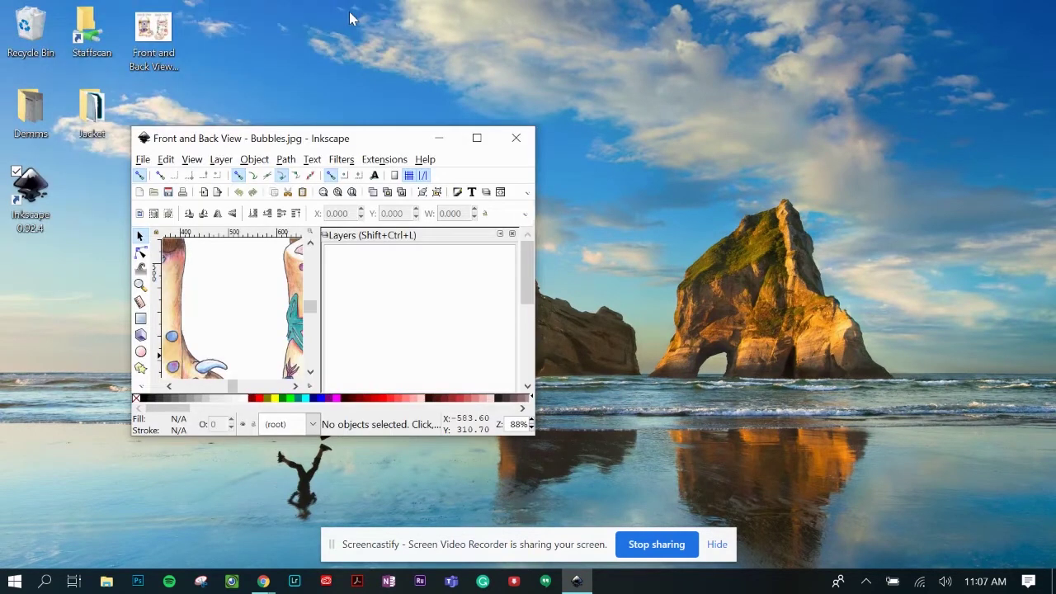
pyautogui.click(478, 139)
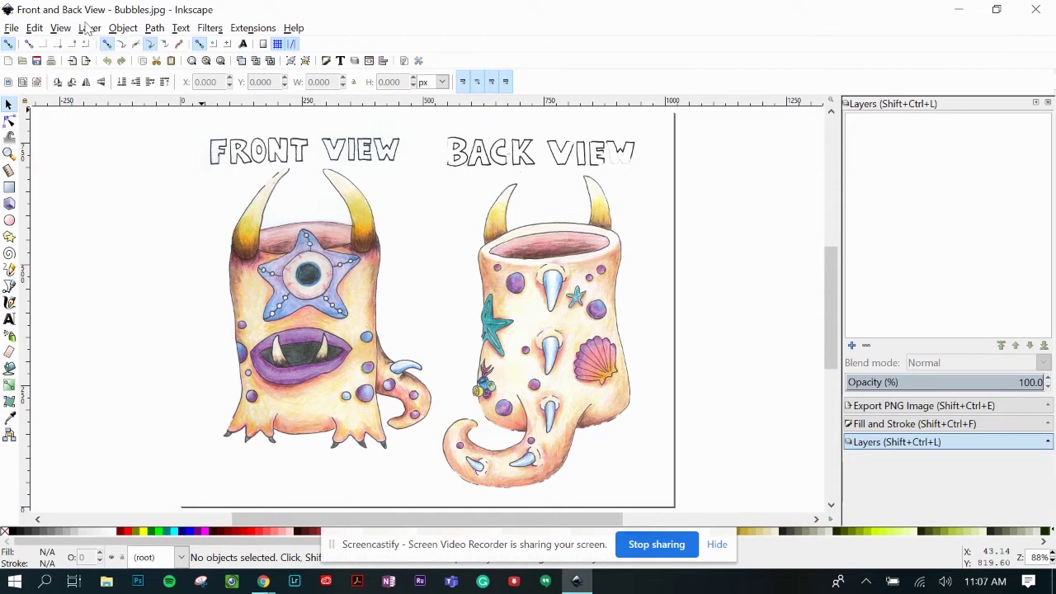
# - Choose the Custom interface layout and set the drawing's zoom to 1:1
pyautogui.click(56, 30)
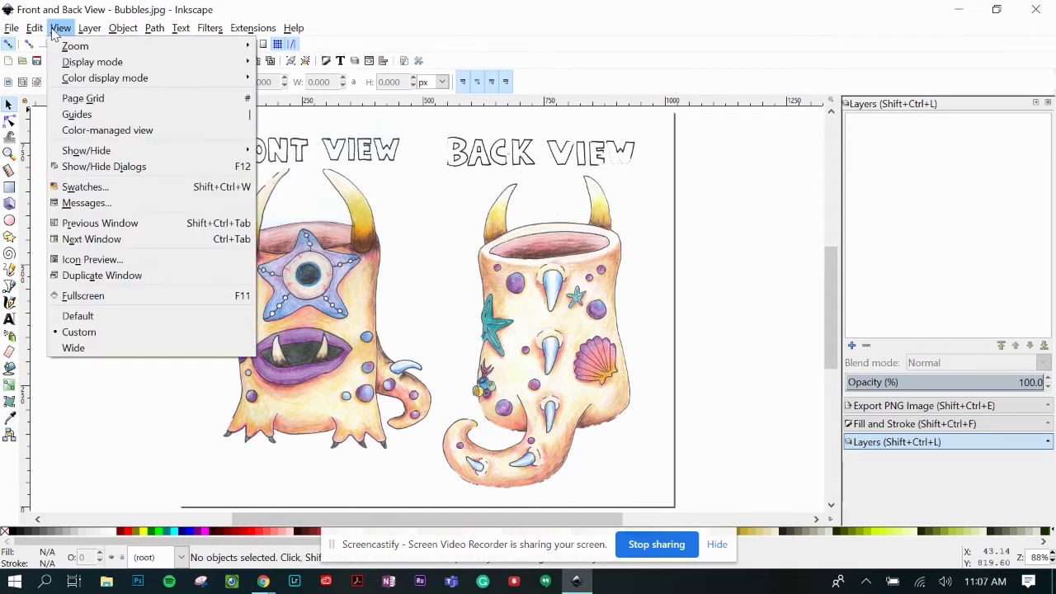
pyautogui.click(90, 334)
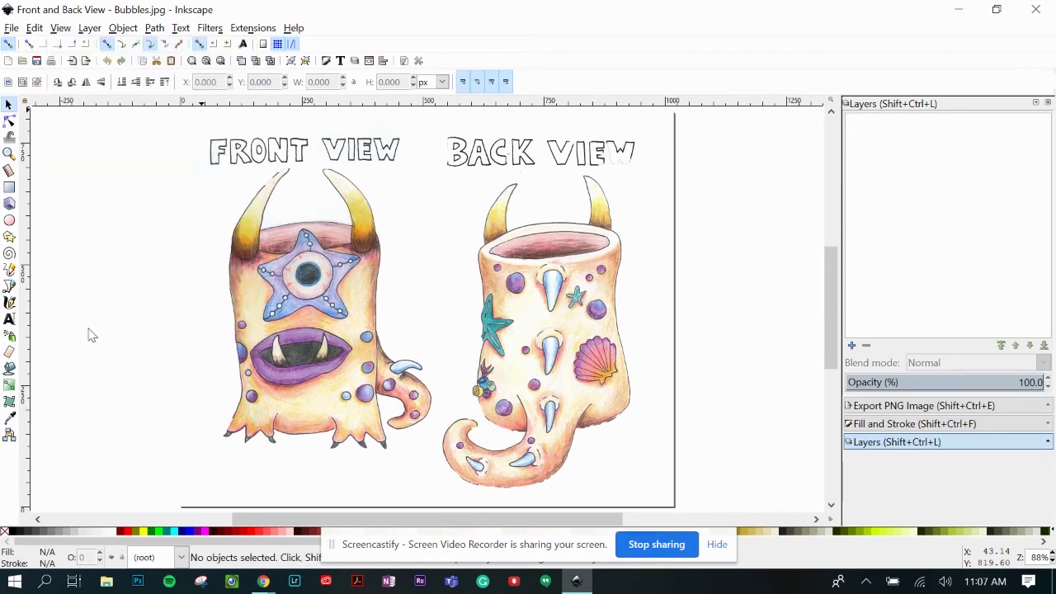
pyautogui.click(63, 28)
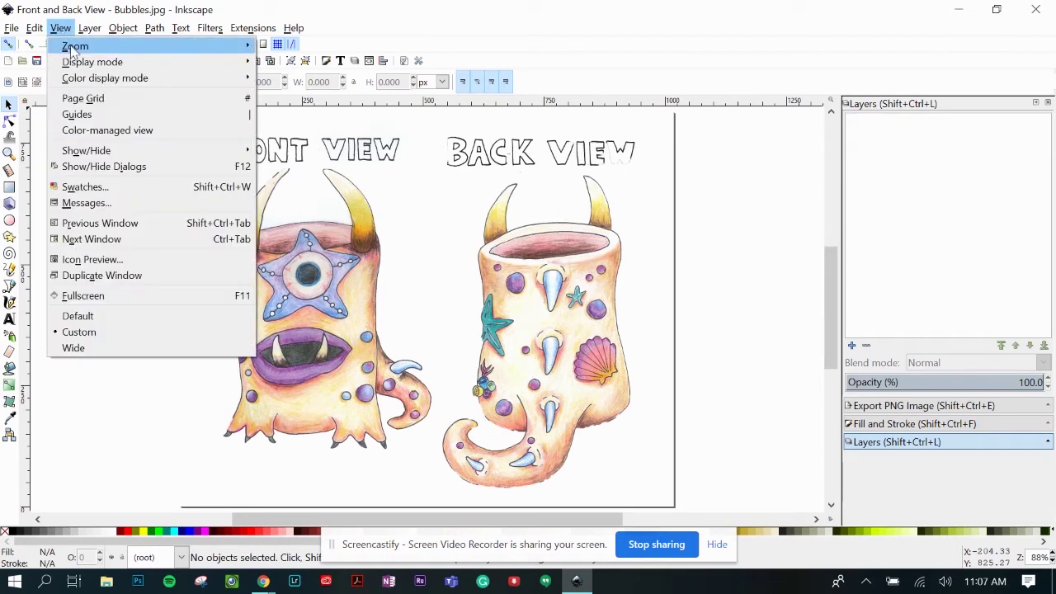
pyautogui.moveTo(72, 48)
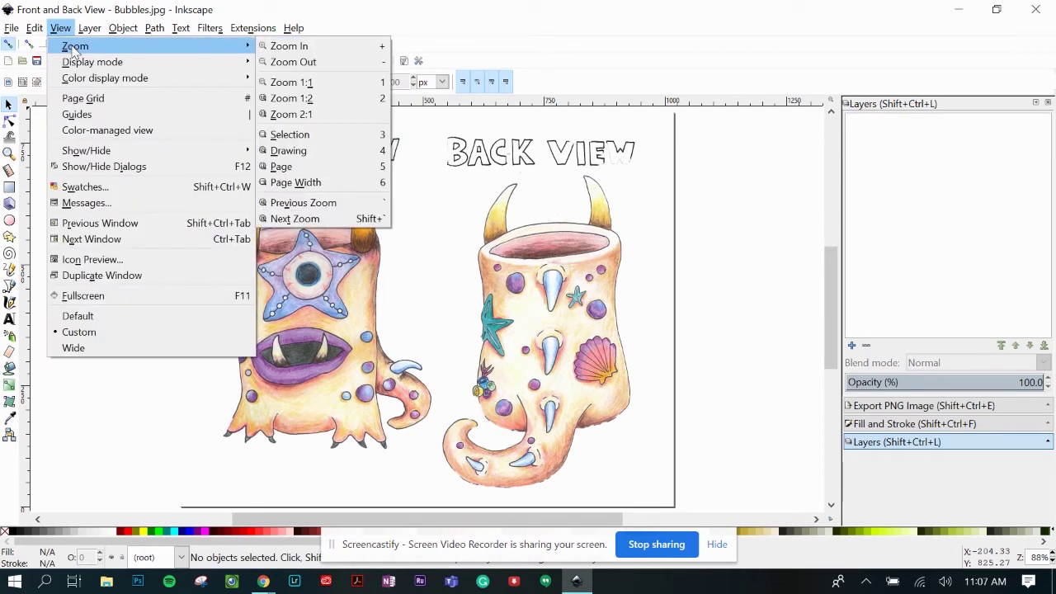
pyautogui.click(325, 86)
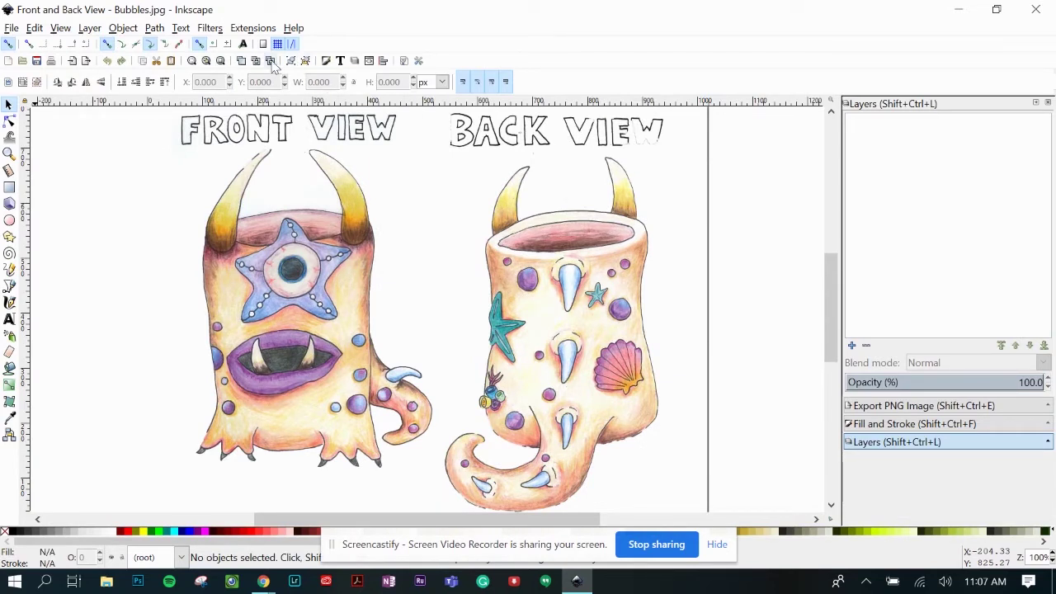
# - Lower the opacity of the imported monster image in Fill and Stroke to make it a faded tracing reference
pyautogui.click(326, 63)
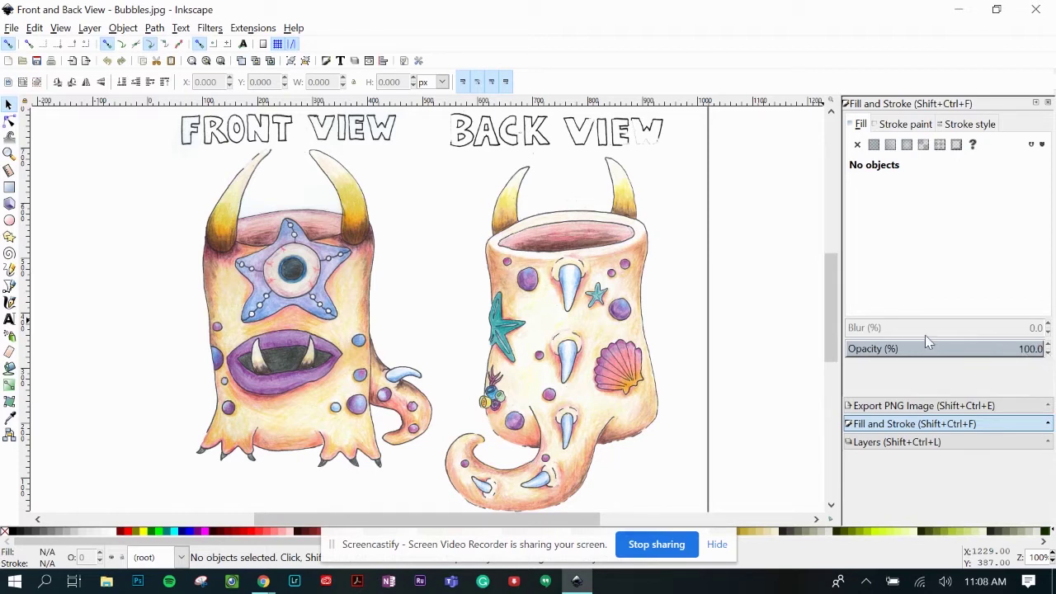
pyautogui.click(419, 352)
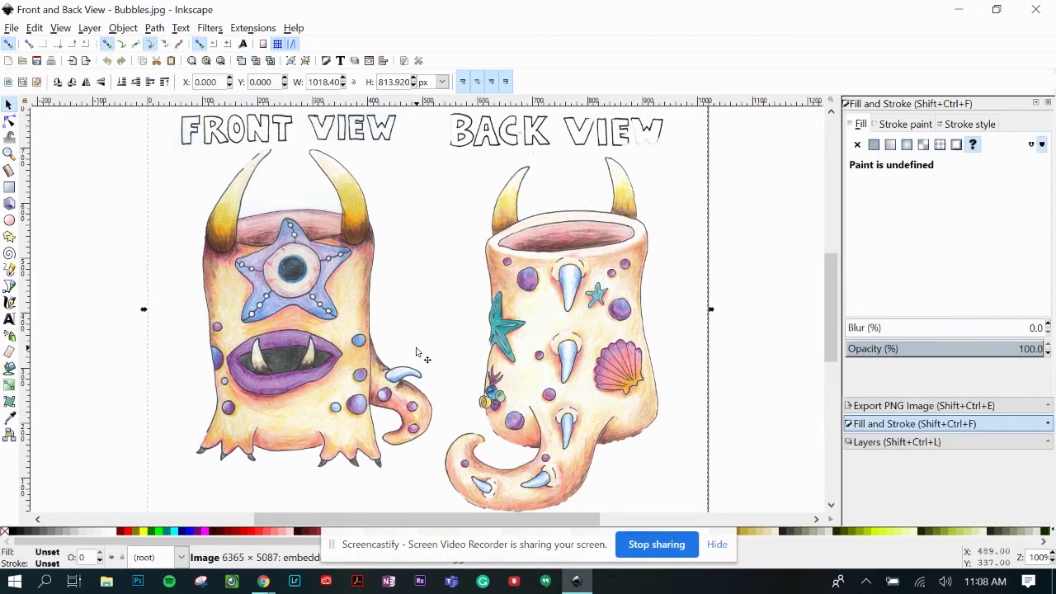
pyautogui.click(1048, 350)
pyautogui.click(1048, 354)
pyautogui.click(1048, 354)
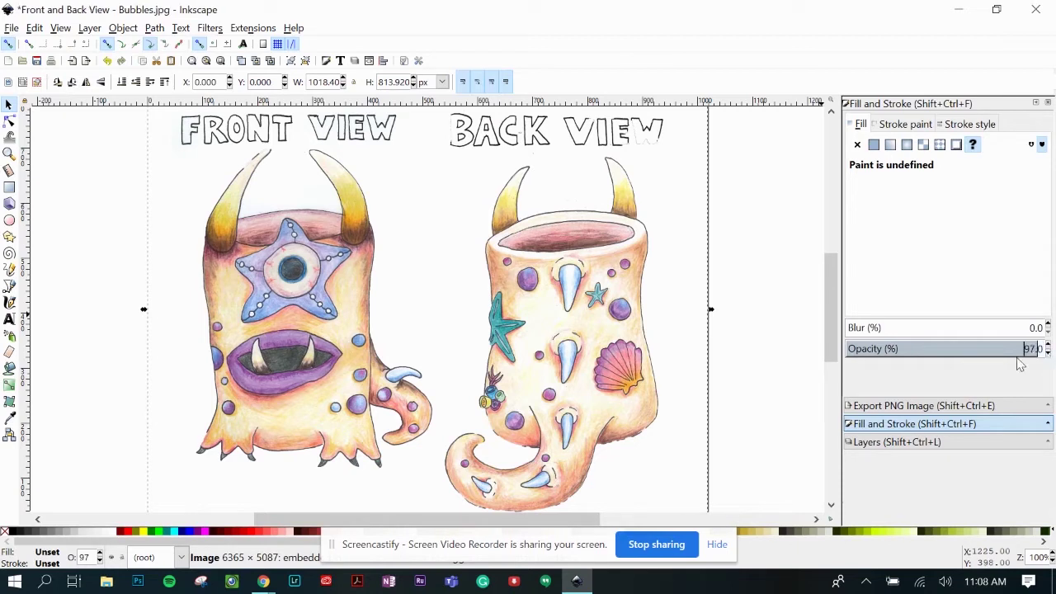
pyautogui.click(1049, 353)
pyautogui.scroll(3, 1047, 353)
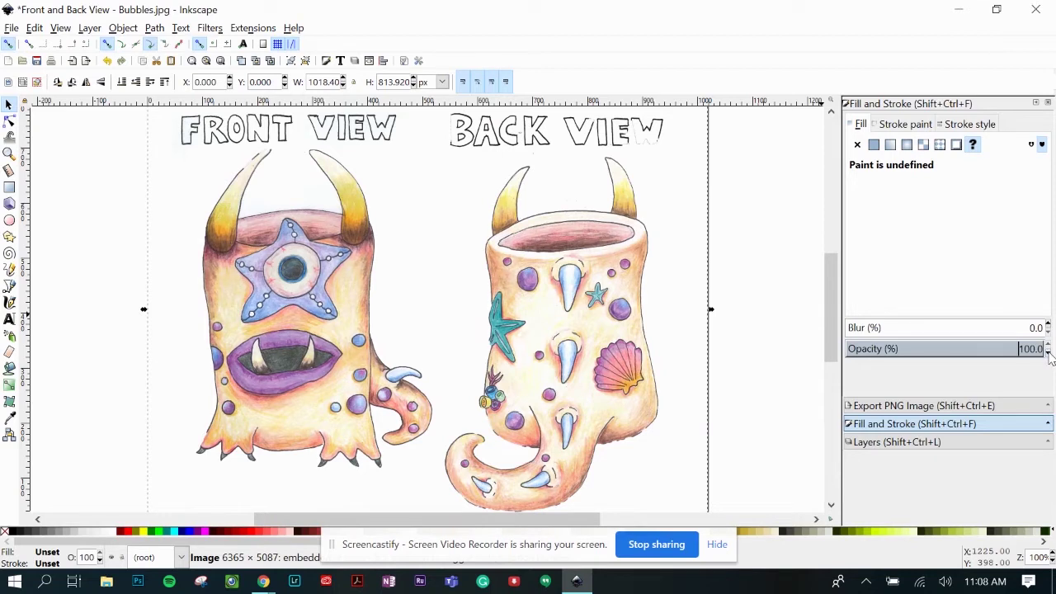
pyautogui.click(1022, 350)
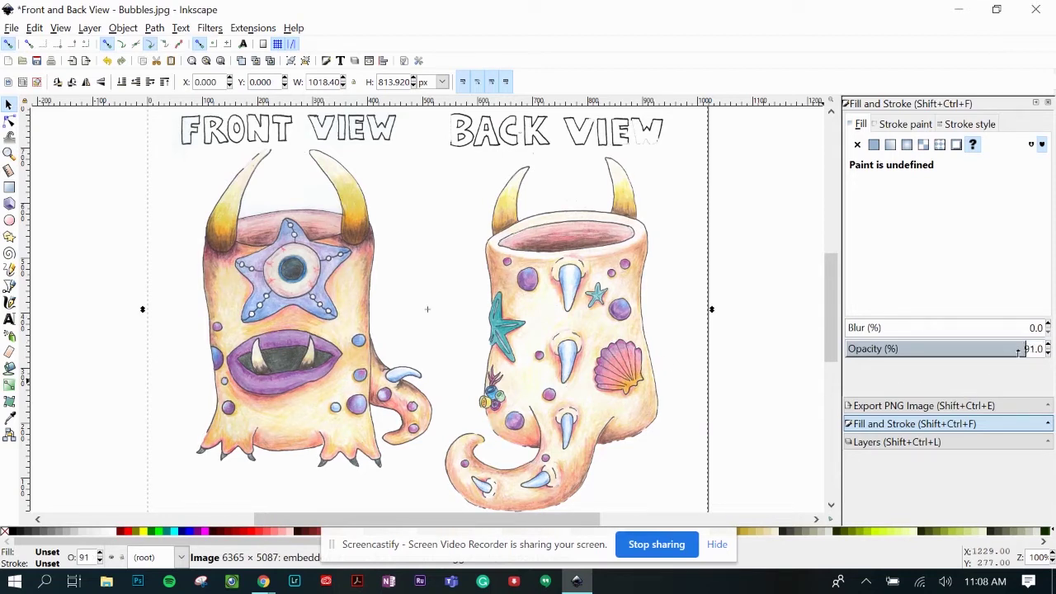
pyautogui.moveTo(1031, 350); pyautogui.dragTo(963, 352)
pyautogui.write('5')
pyautogui.press('Return')
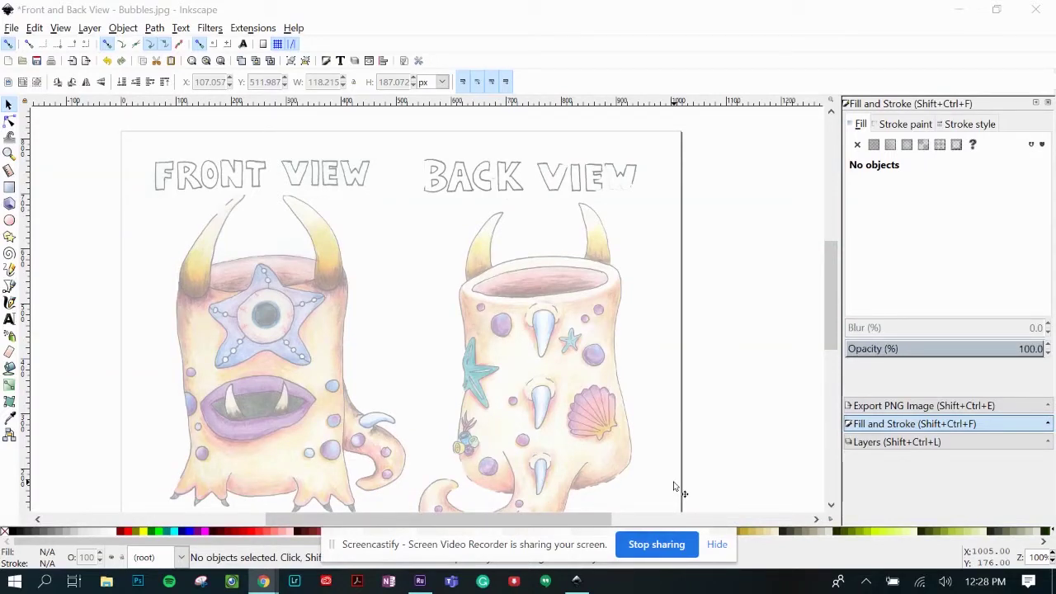
# - Set the Bezier pen to BSpline mode with the shape option None
pyautogui.click(9, 286)
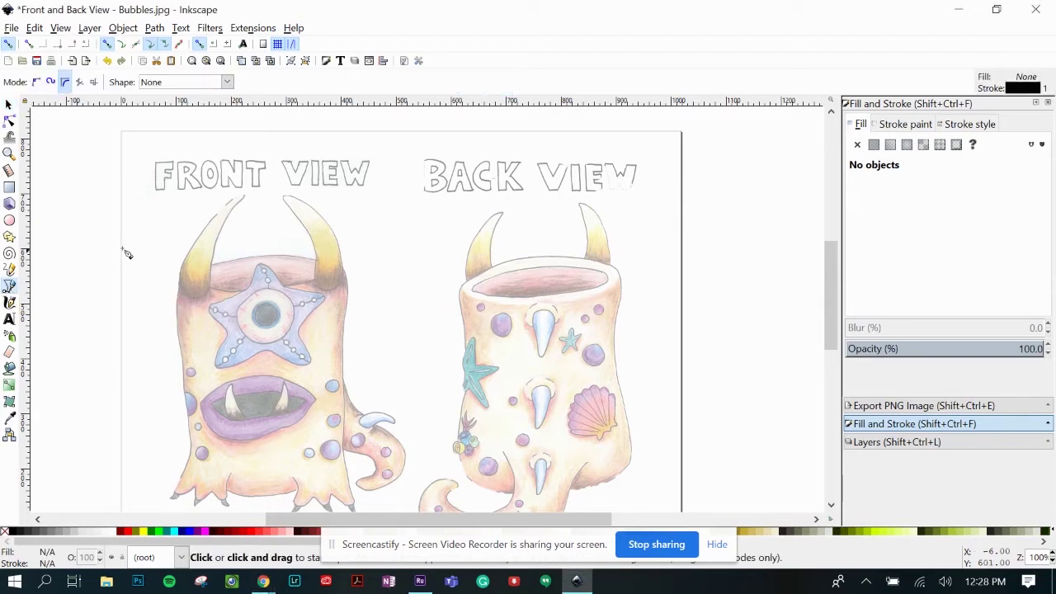
pyautogui.click(66, 84)
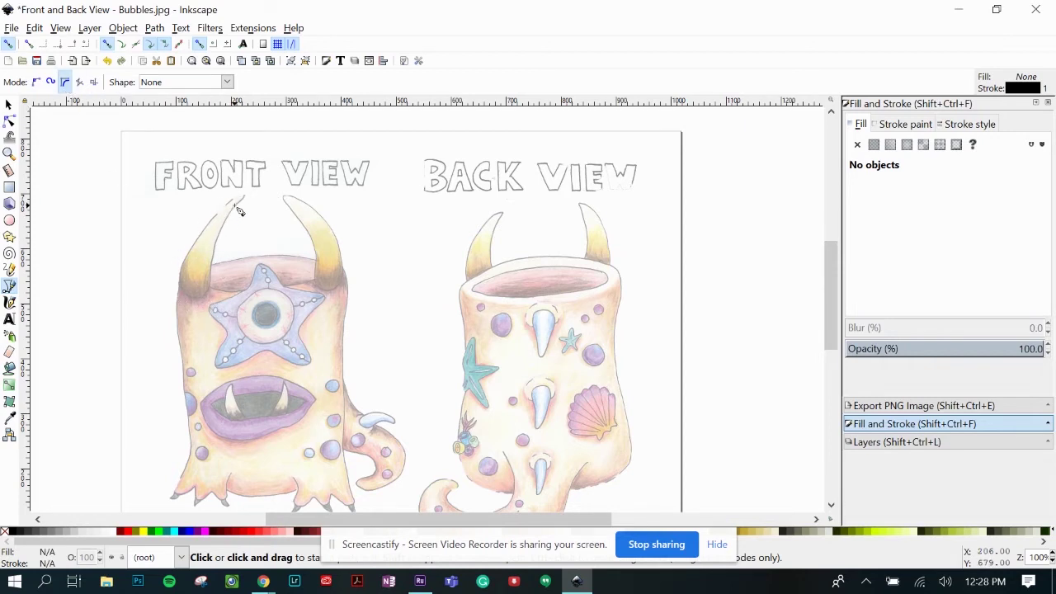
pyautogui.click(227, 82)
pyautogui.click(211, 100)
pyautogui.click(182, 286)
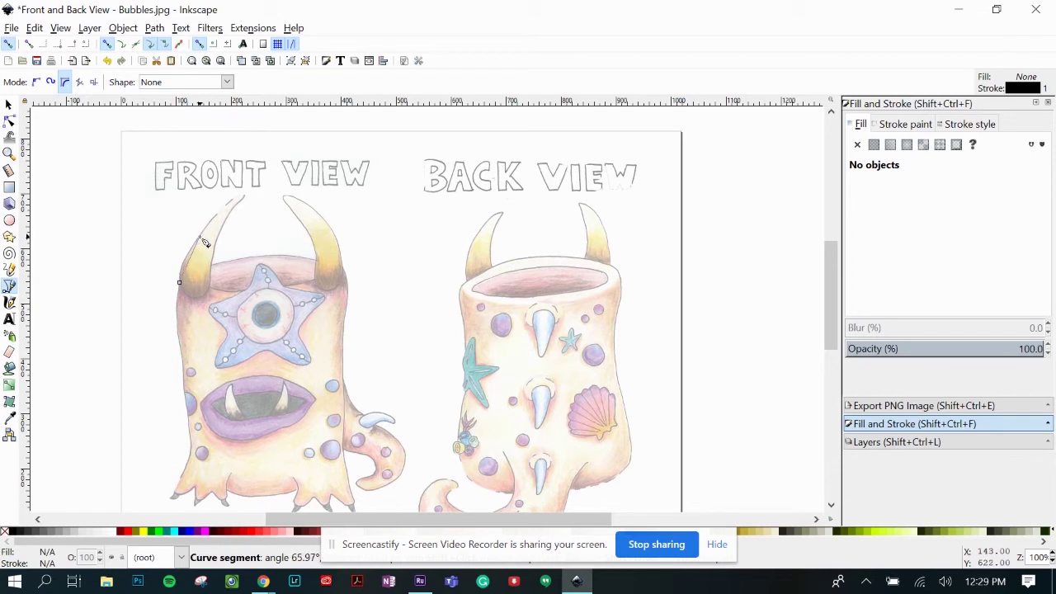
pyautogui.press('Escape')
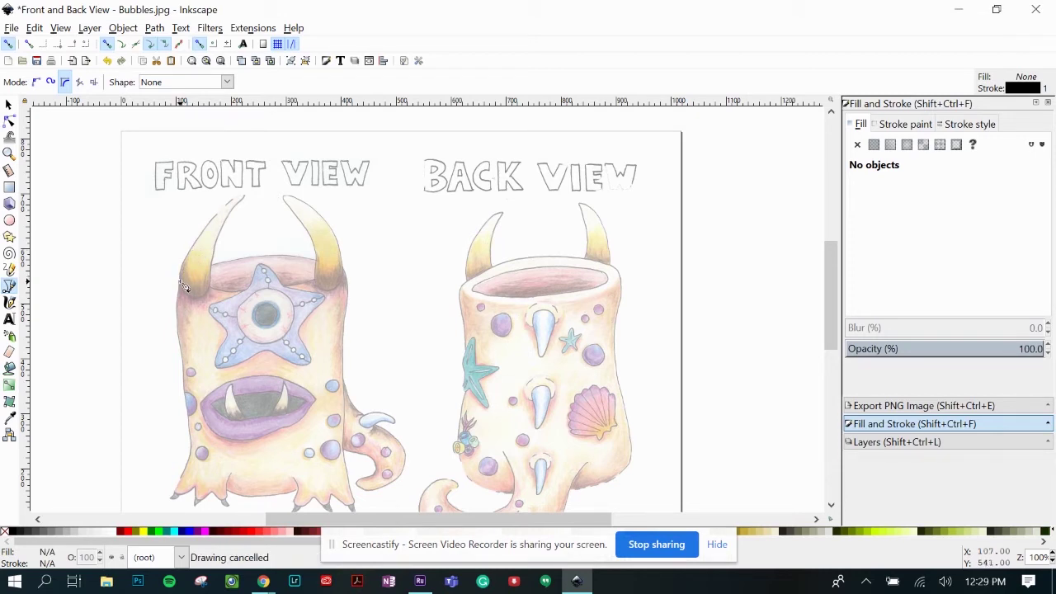
# - Trace the front-view monster's left horn with a closed BSpline path, starting and ending at the outer edge of its base
pyautogui.keyDown('ctrl'); pyautogui.scroll(5, 185, 285); pyautogui.keyUp('ctrl')
pyautogui.keyDown('ctrl'); pyautogui.scroll(-2, 184, 285); pyautogui.keyUp('ctrl')
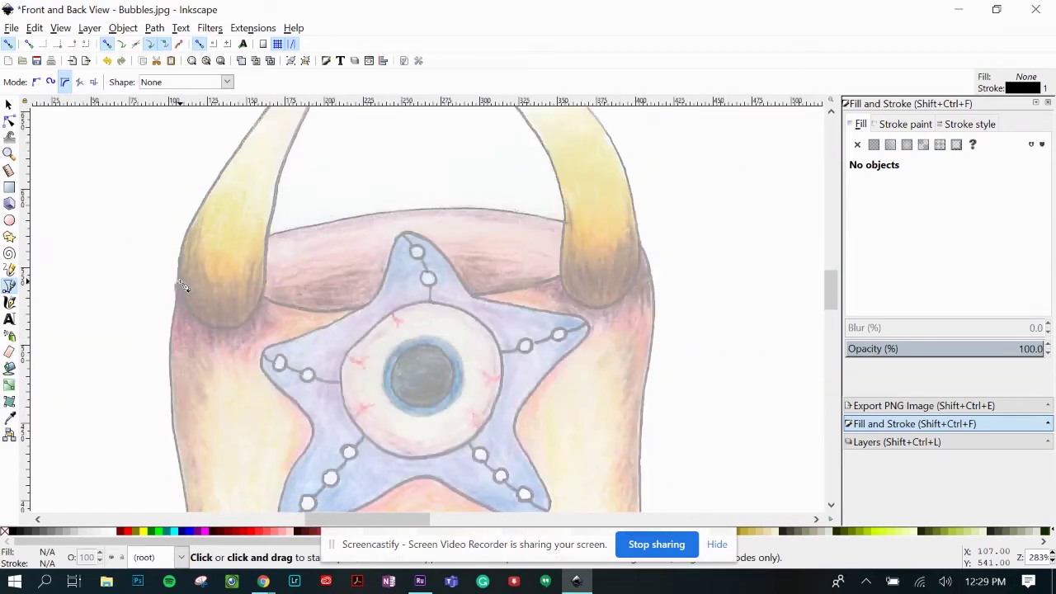
pyautogui.click(178, 276)
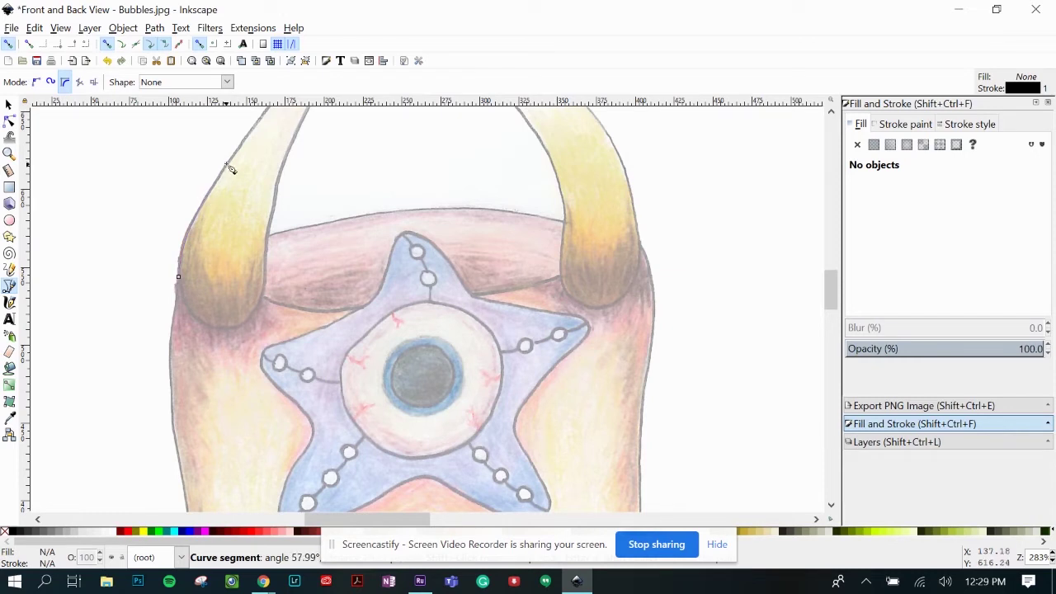
pyautogui.scroll(10, 227, 177)
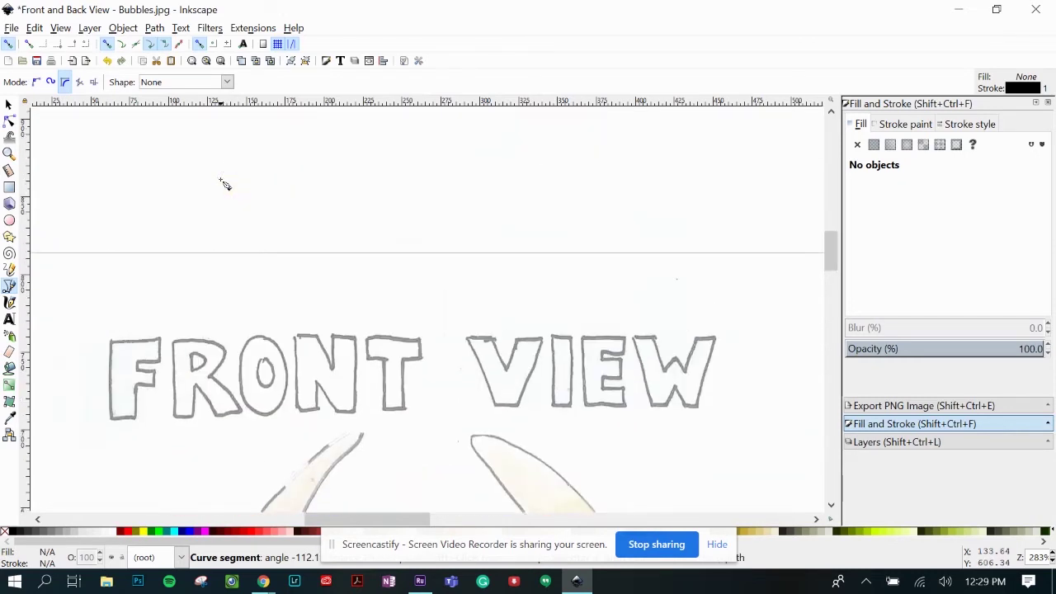
pyautogui.scroll(-8, 225, 183)
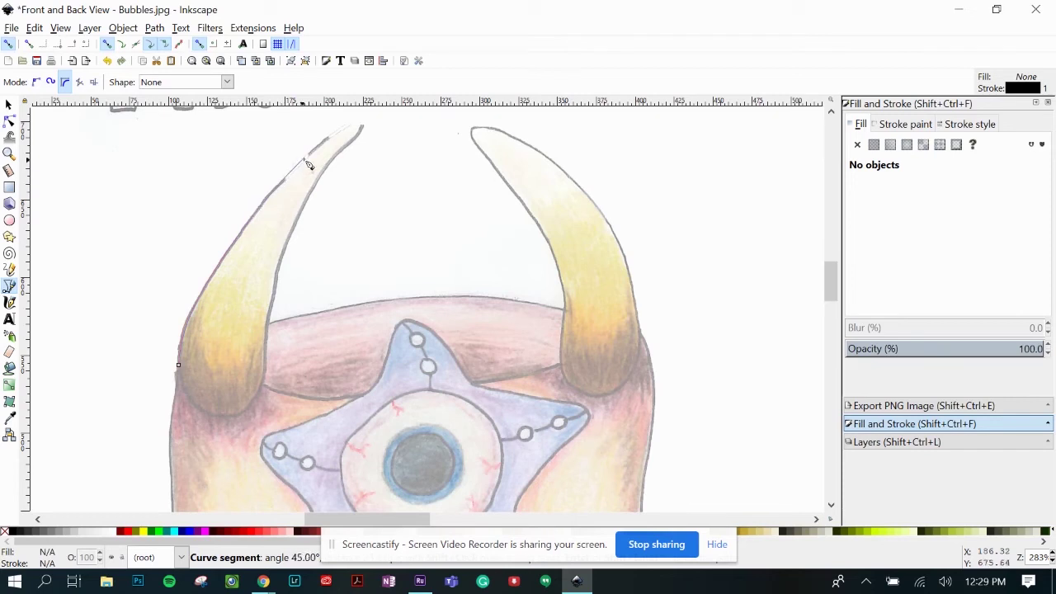
pyautogui.click(362, 122)
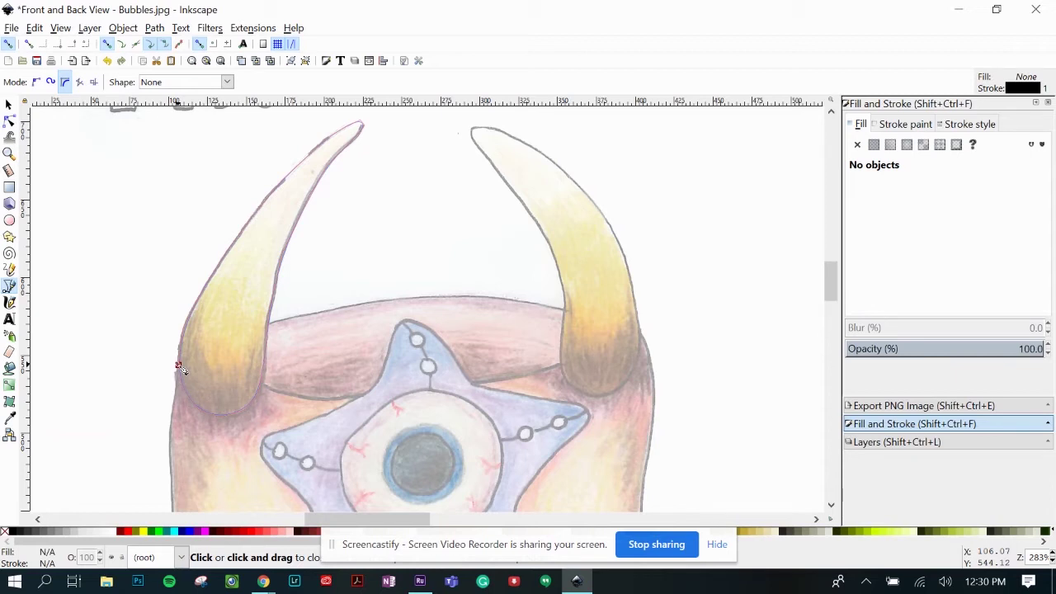
pyautogui.click(179, 366)
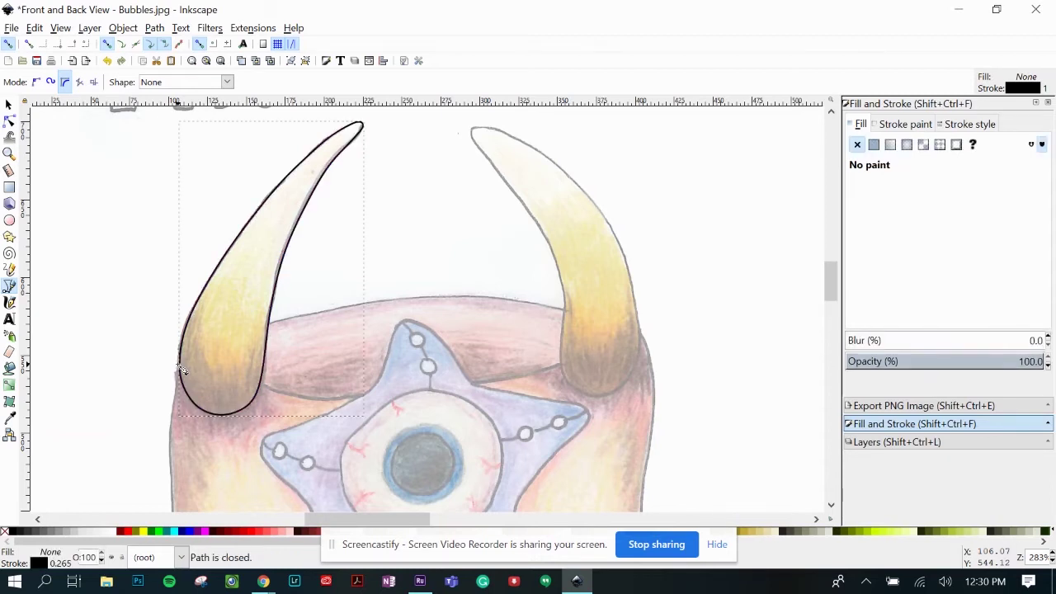
# - Reshape the middle and lower inner edge of the left horn's path by its nodes and segments to follow the sketch line
pyautogui.click(9, 121)
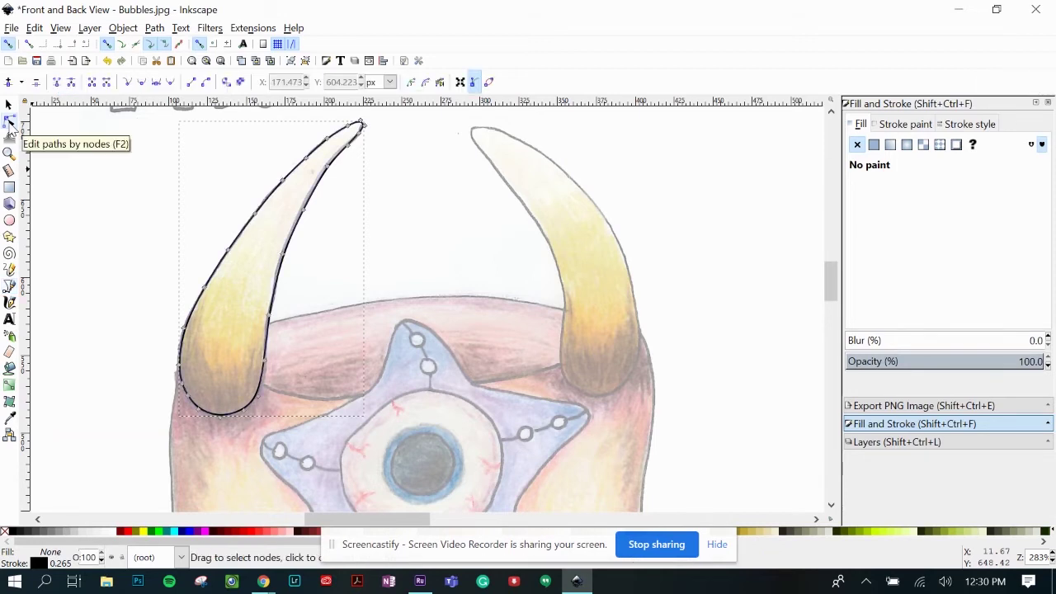
pyautogui.click(287, 281)
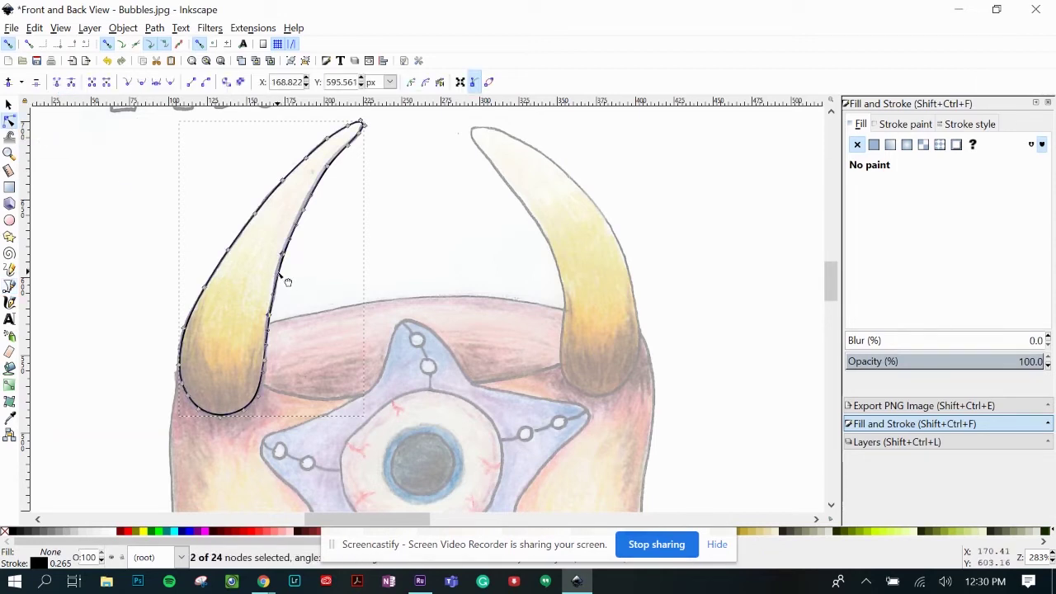
pyautogui.scroll(2, 287, 281)
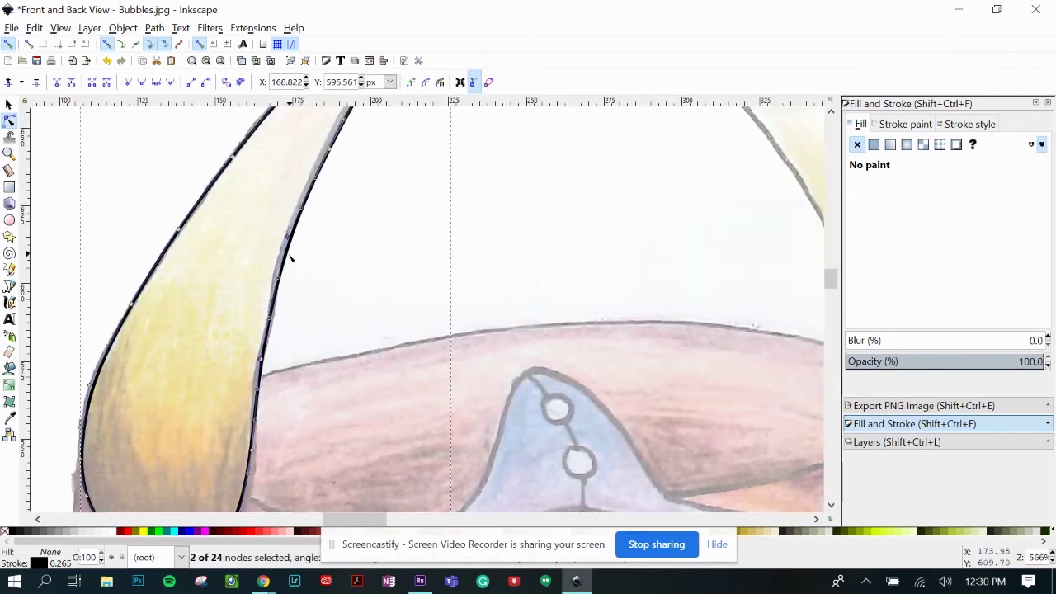
pyautogui.click(293, 267)
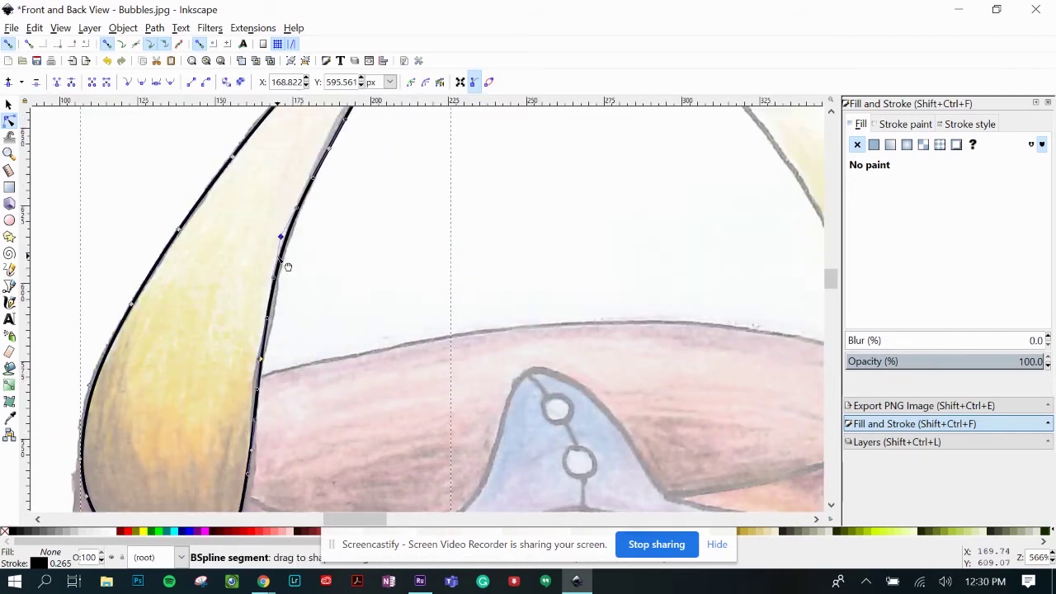
pyautogui.click(278, 318)
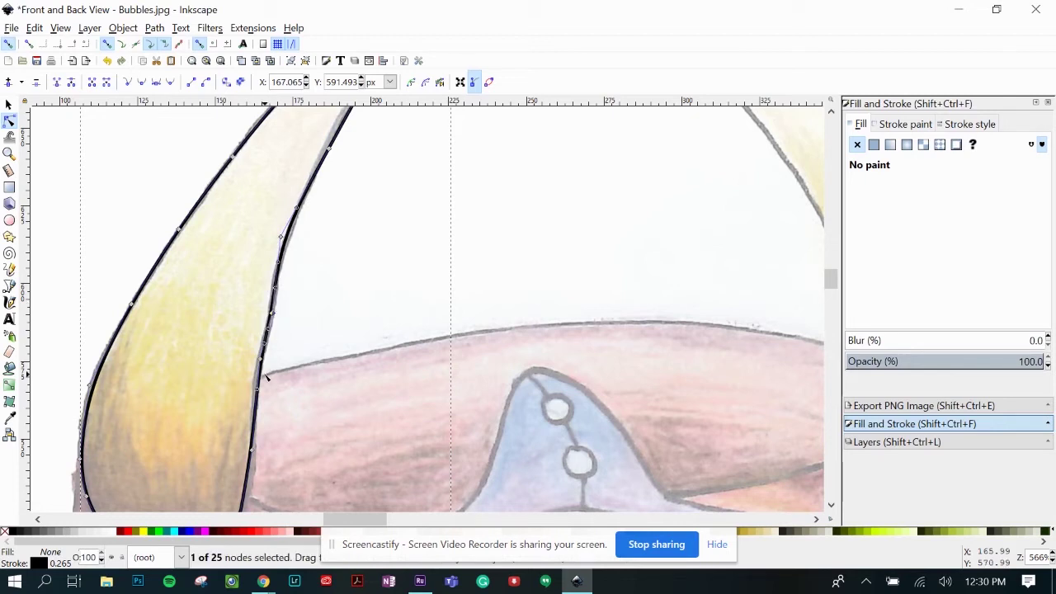
pyautogui.click(270, 381)
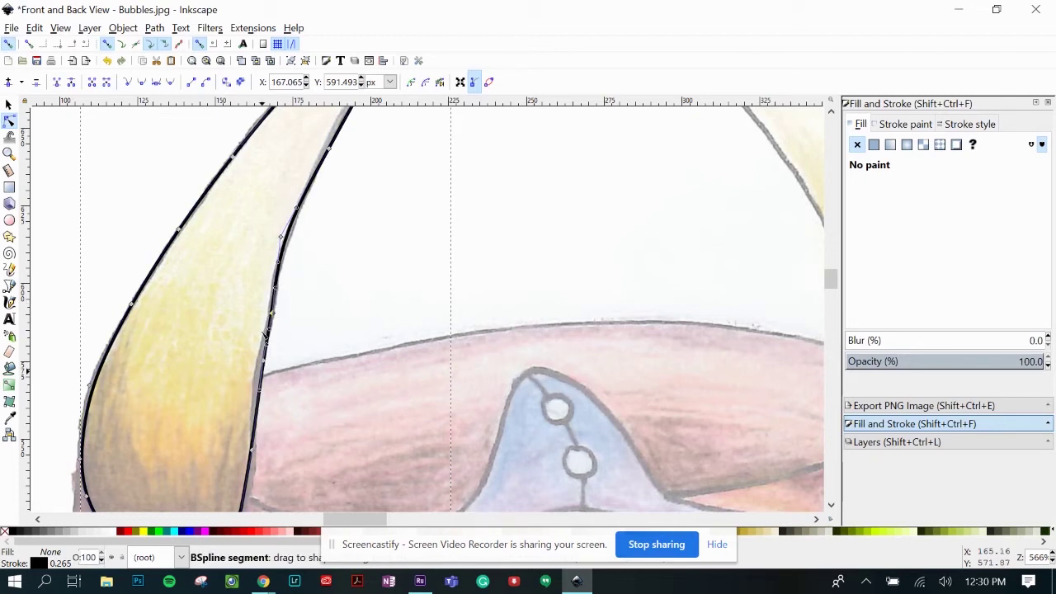
# - Pull the upper inner edge and the tip of the left horn's path in to match the faded drawing
pyautogui.scroll(6, 322, 190)
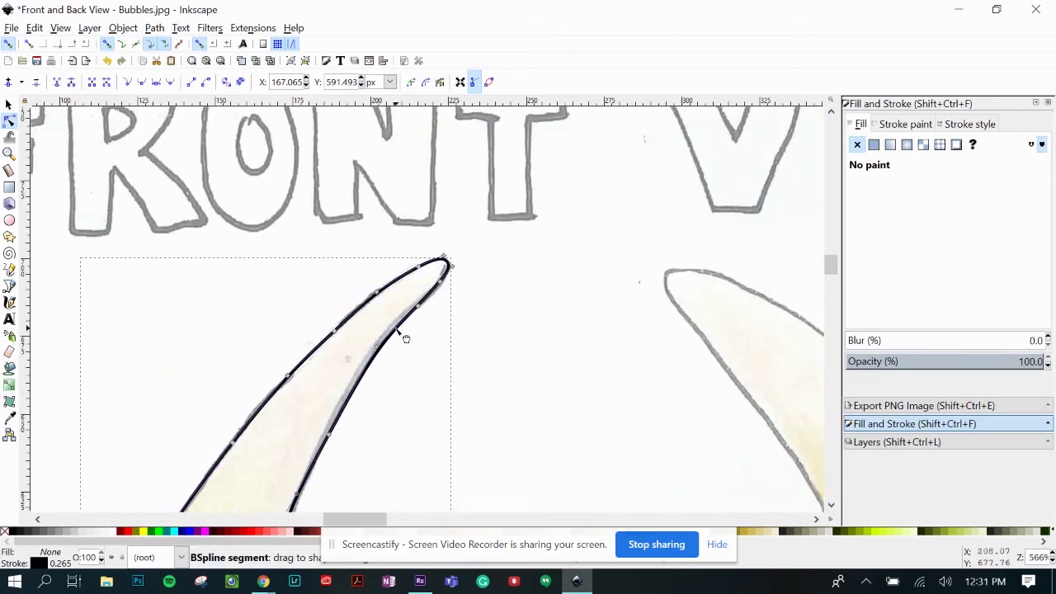
pyautogui.moveTo(406, 338)
pyautogui.mouseDown()
pyautogui.moveTo(395, 337)
pyautogui.moveTo(412, 362)
pyautogui.moveTo(395, 349)
pyautogui.mouseUp()
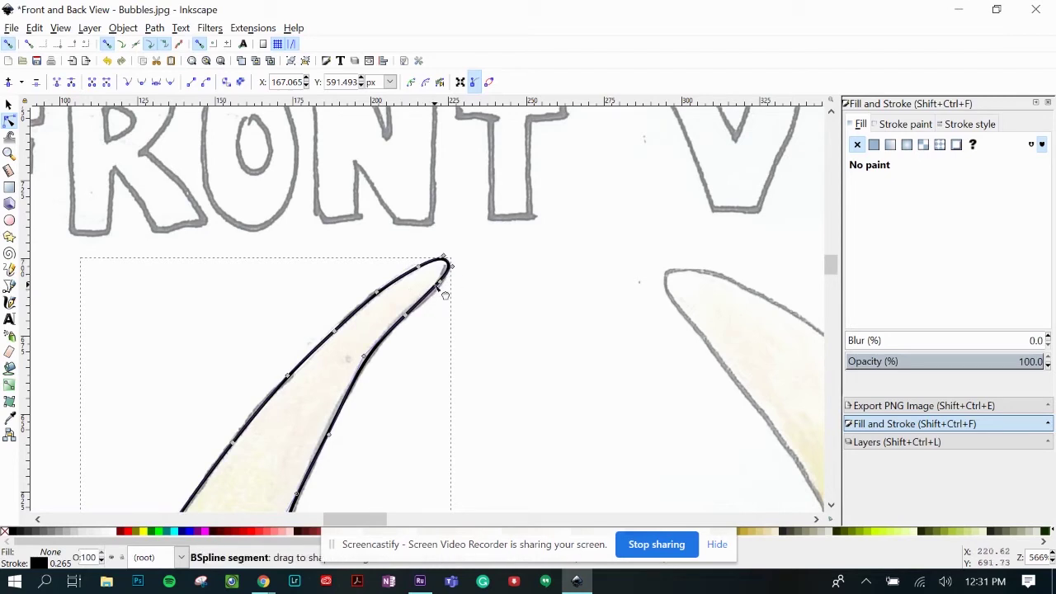
pyautogui.moveTo(458, 280); pyautogui.dragTo(443, 278)
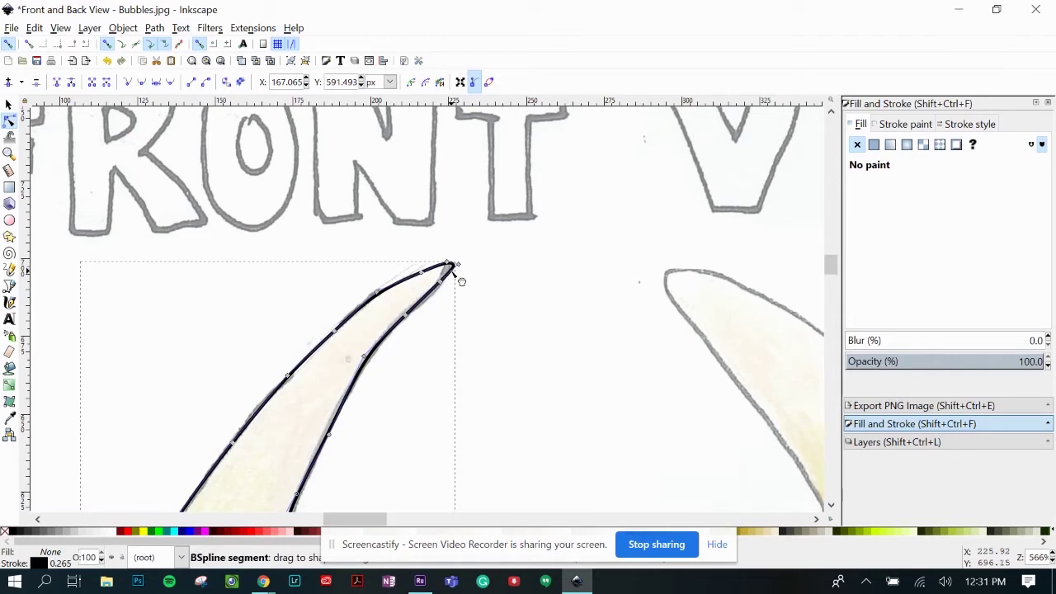
pyautogui.moveTo(459, 284); pyautogui.dragTo(456, 285)
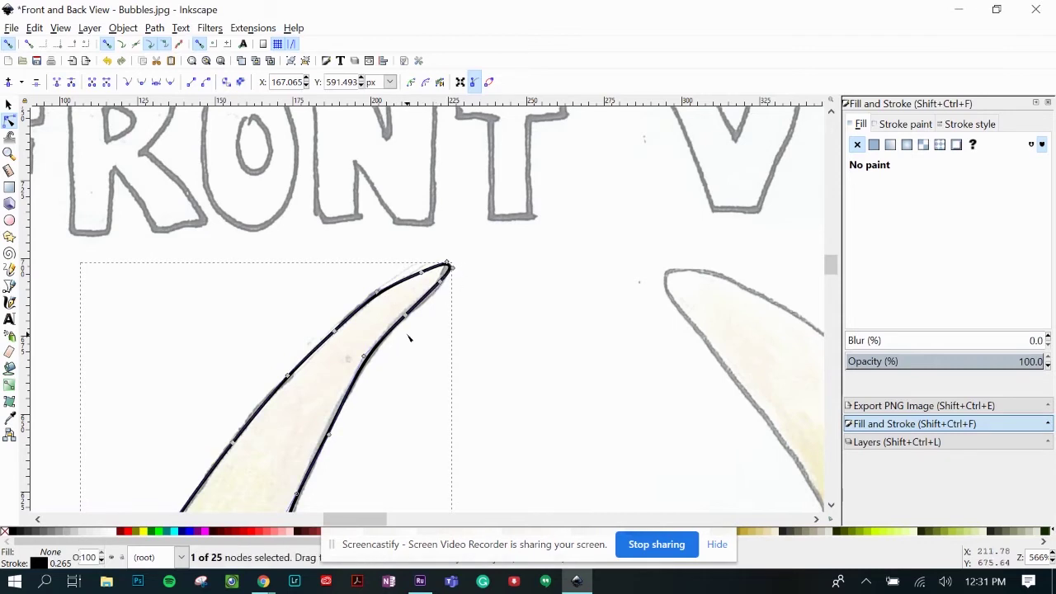
# - Fine-tune the left horn path's inner edge near its base, and deselect the path
pyautogui.scroll(-2, 408, 337)
pyautogui.scroll(-4, 408, 337)
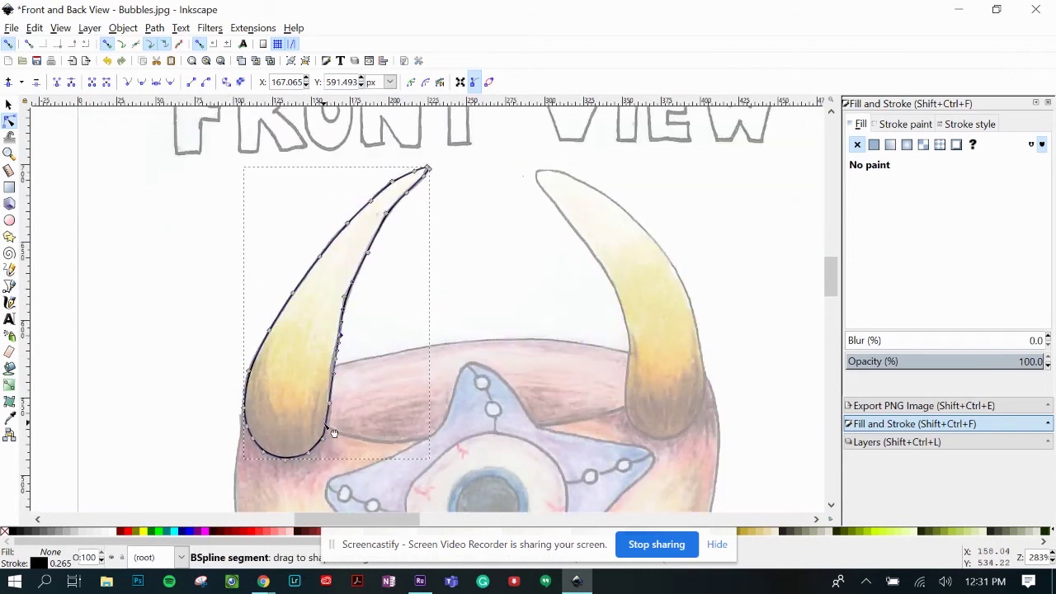
pyautogui.moveTo(334, 433); pyautogui.dragTo(331, 431)
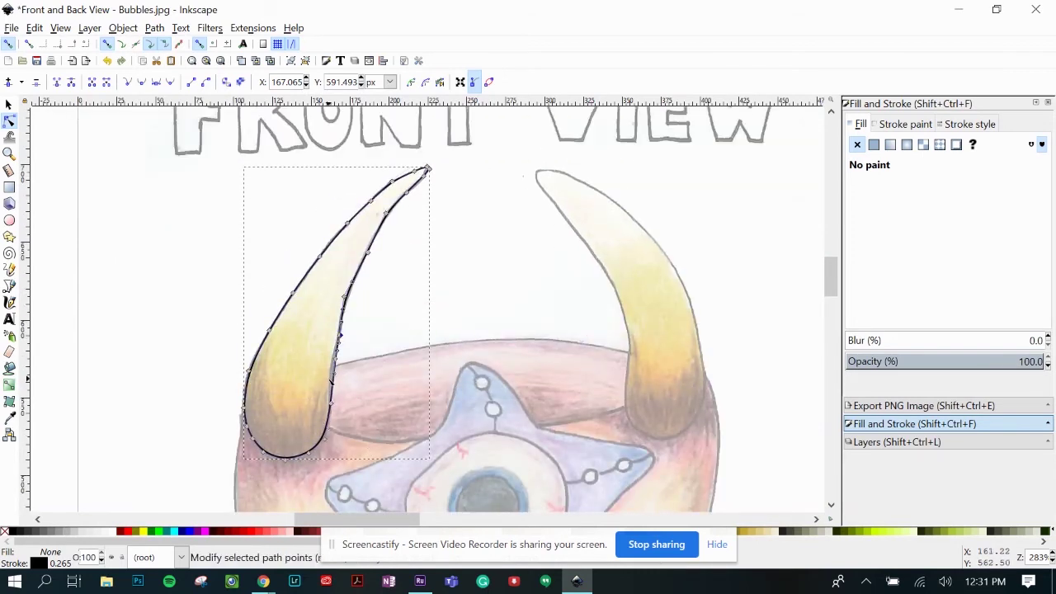
pyautogui.moveTo(343, 388); pyautogui.dragTo(339, 388)
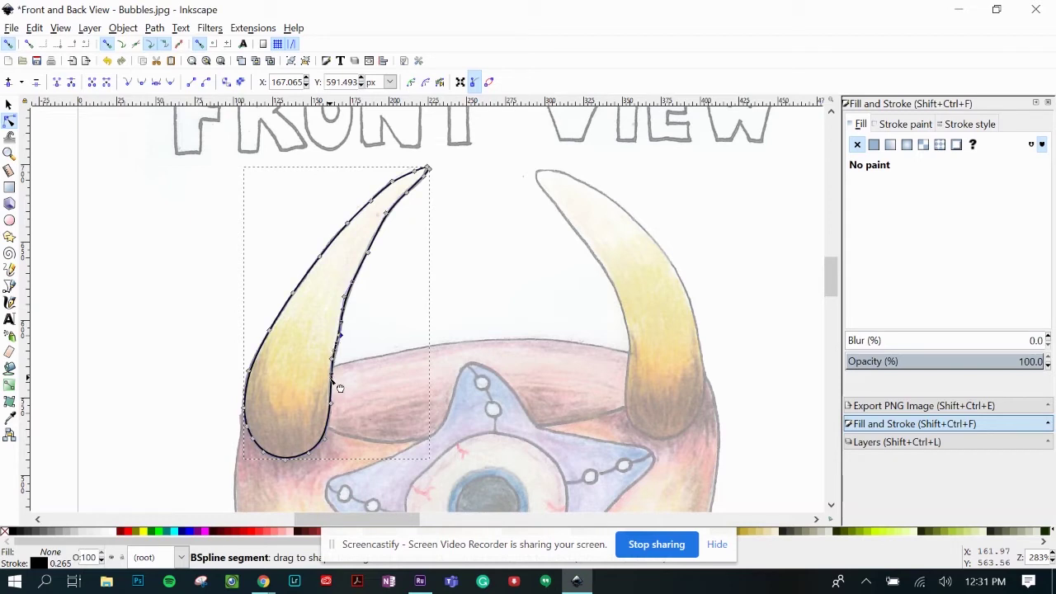
pyautogui.click(338, 336)
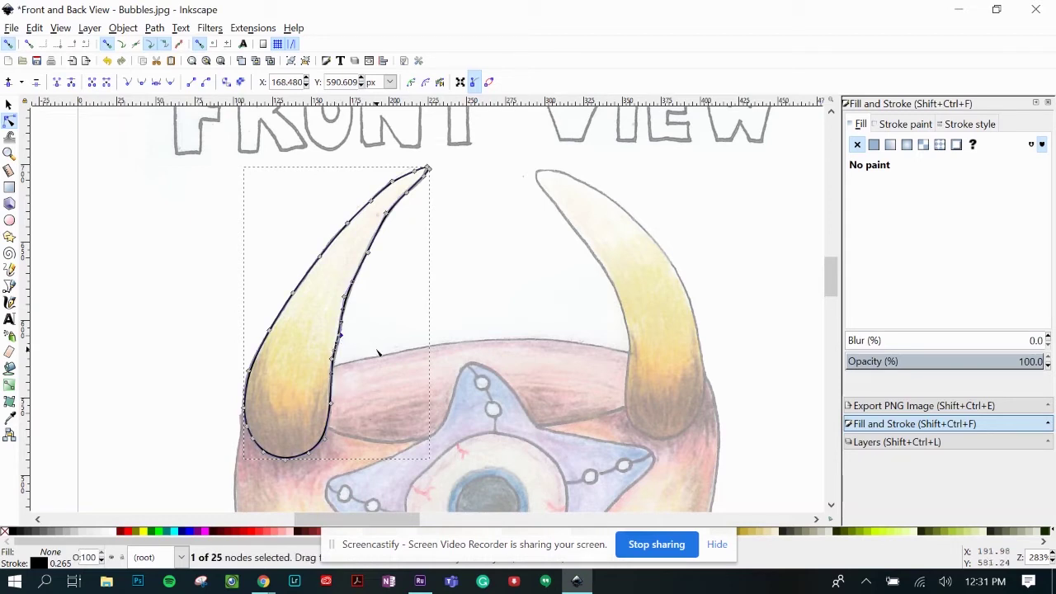
pyautogui.click(506, 334)
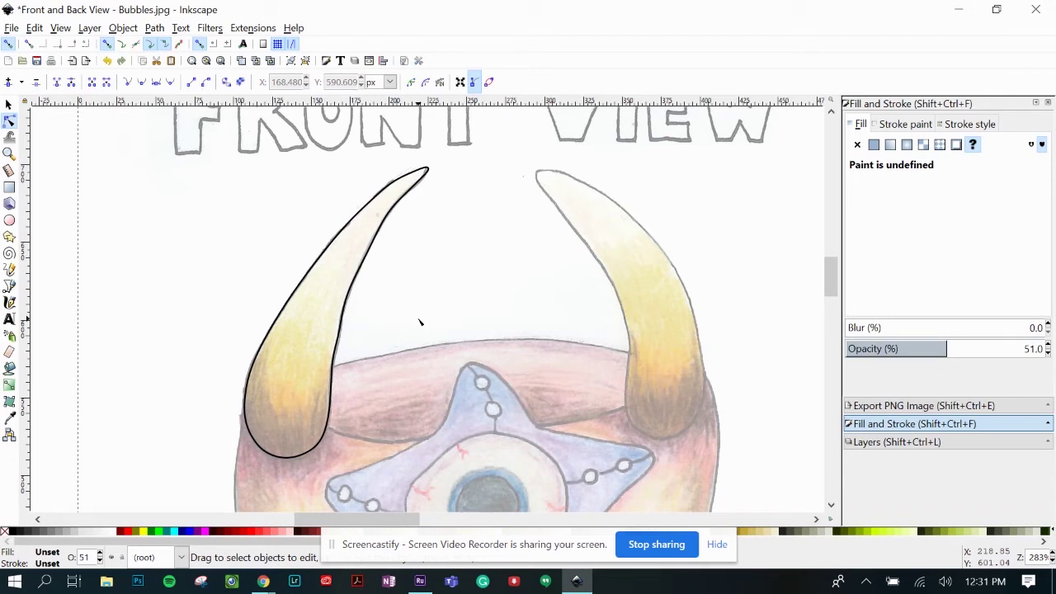
# - Trace the top of the head with an open BSpline path from the left horn's outline to the right horn's inner edge
pyautogui.click(9, 285)
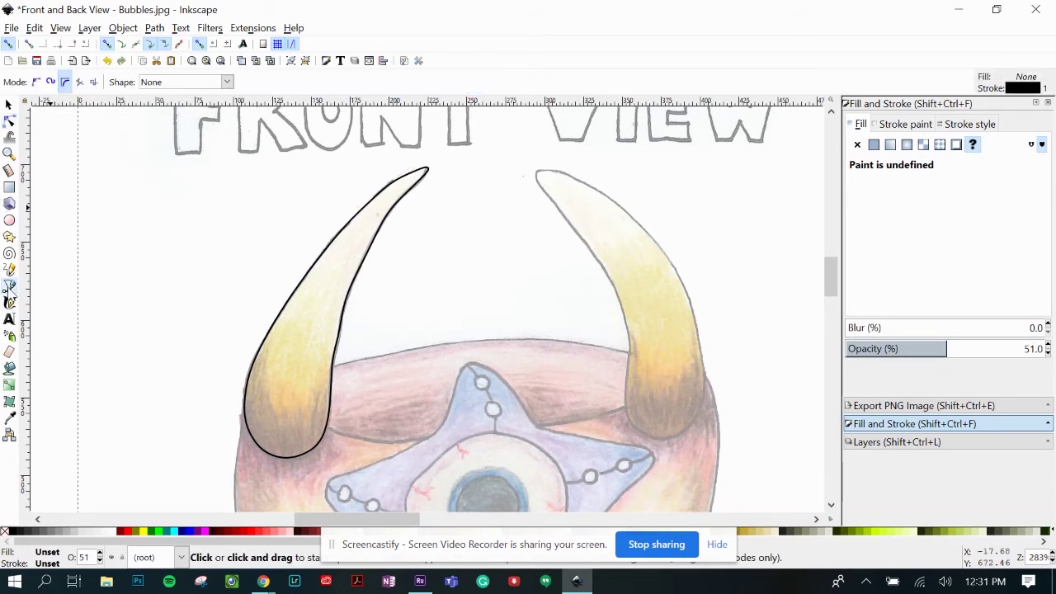
pyautogui.click(335, 368)
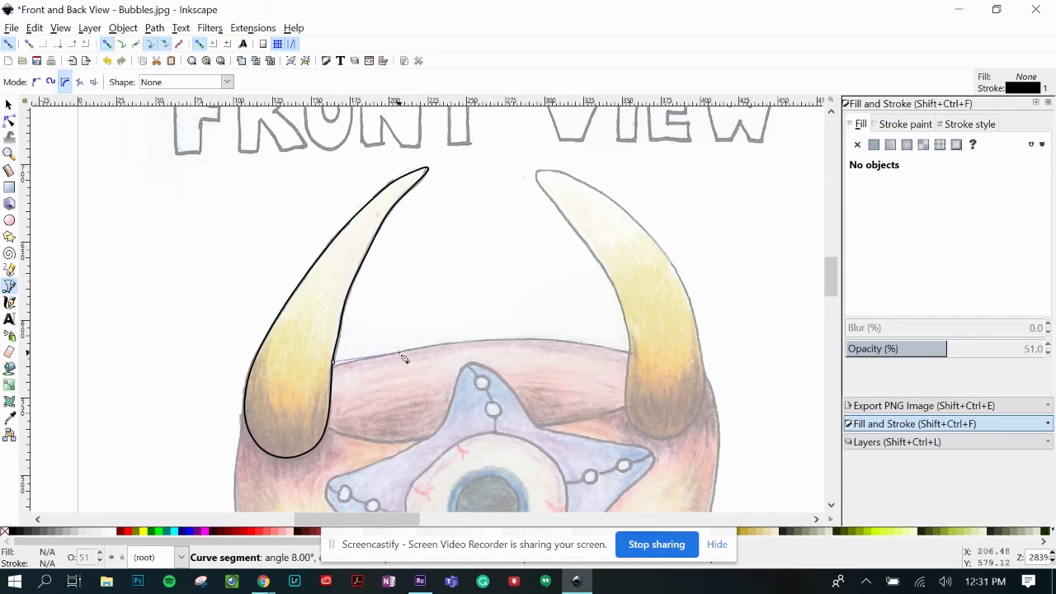
pyautogui.press('Escape')
pyautogui.scroll(6, 337, 370)
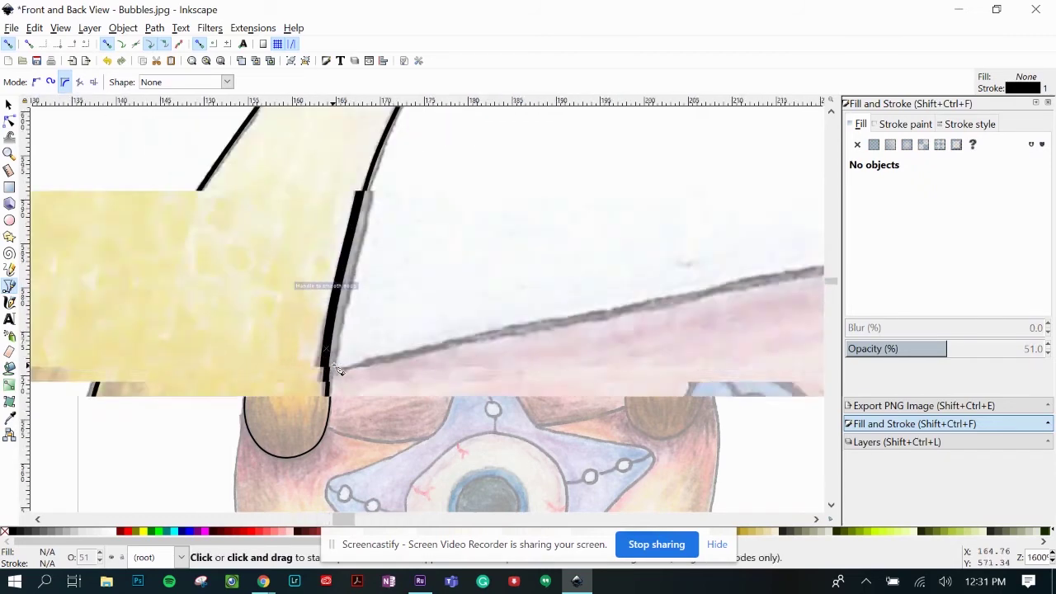
pyautogui.hscroll(-1, 338, 370)
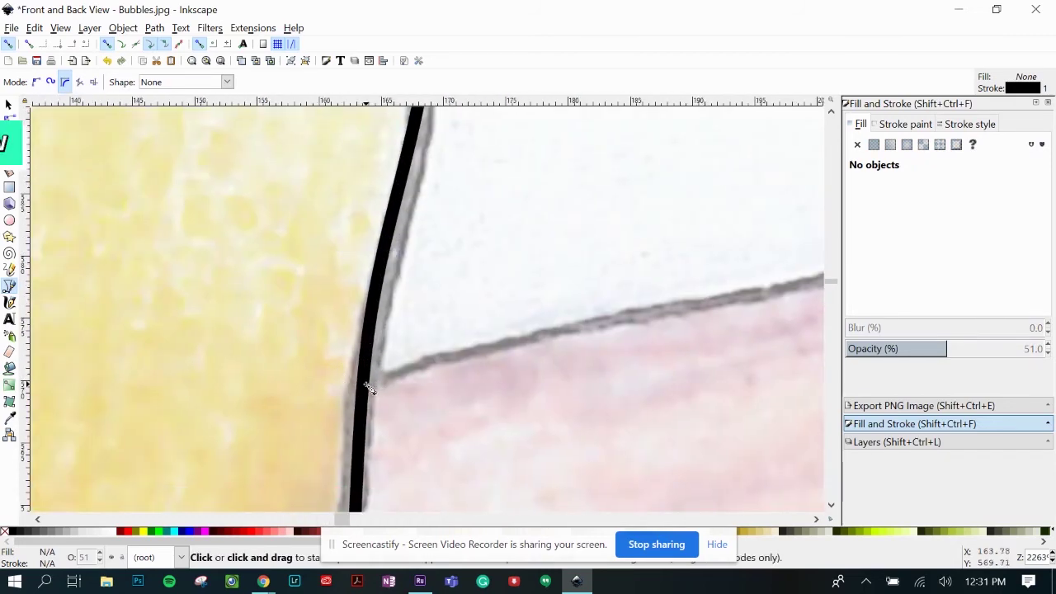
pyautogui.click(366, 385)
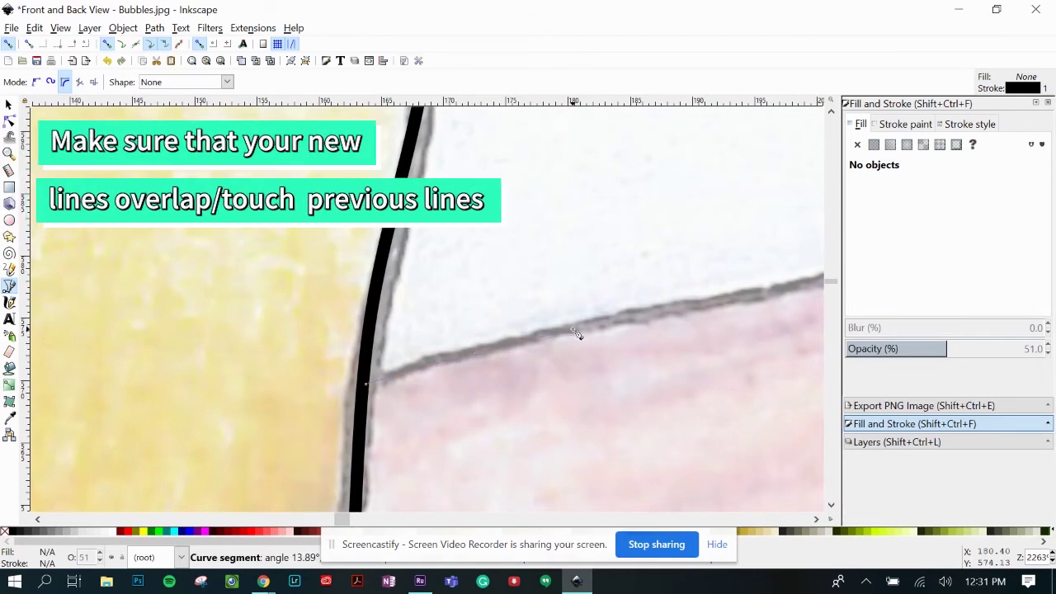
pyautogui.scroll(-3, 684, 314)
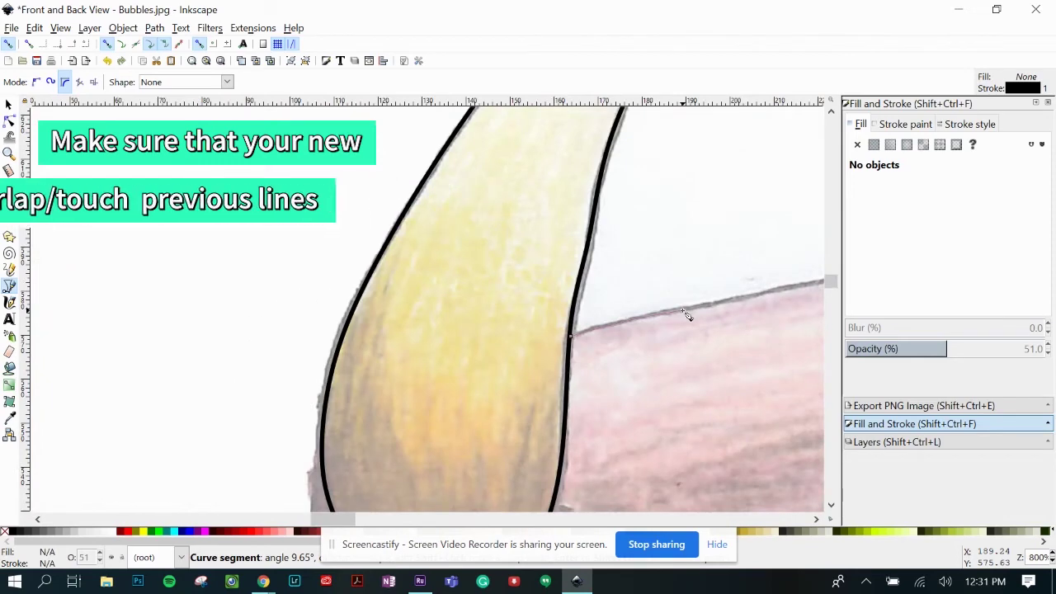
pyautogui.hscroll(-2, 684, 314)
pyautogui.hscroll(6, 684, 313)
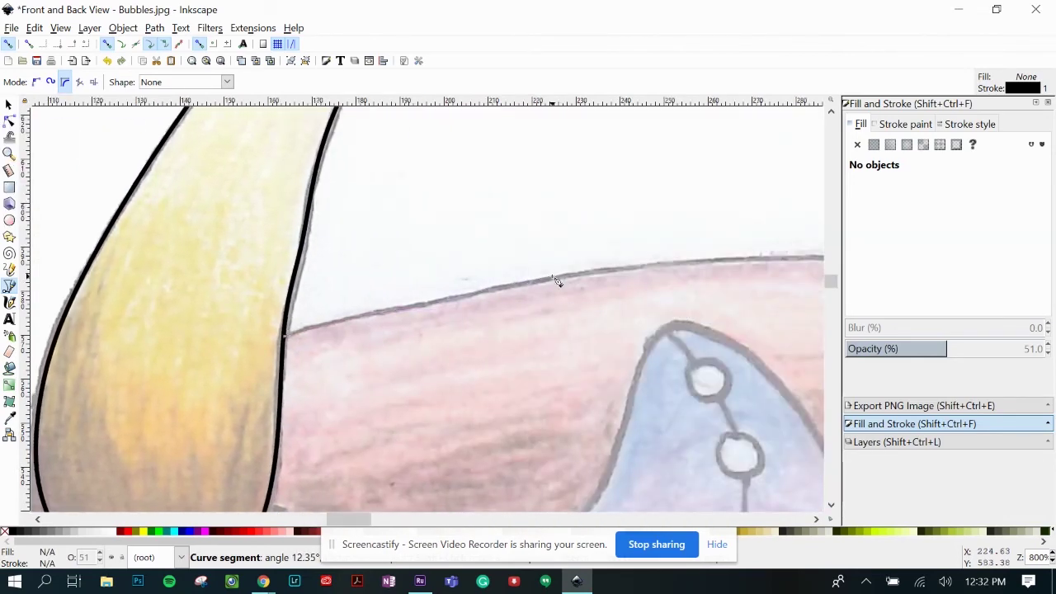
pyautogui.scroll(-3, 556, 281)
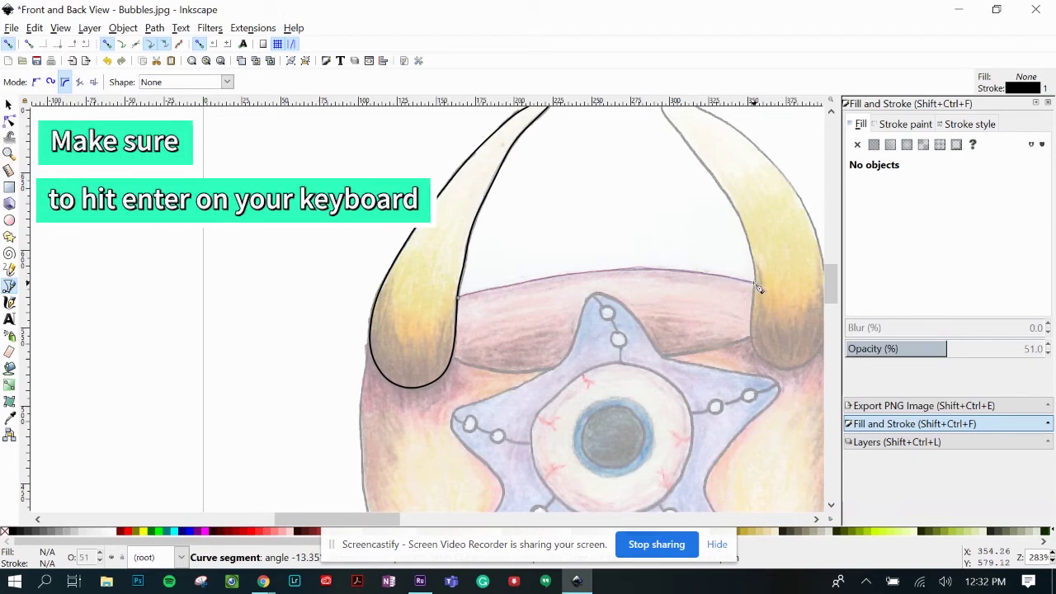
pyautogui.press('Return')
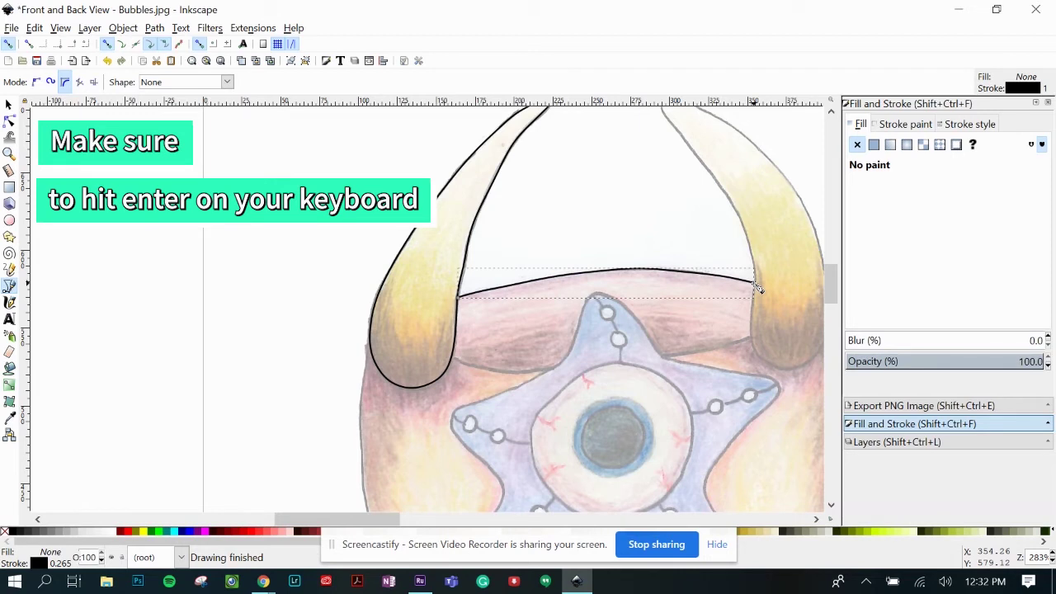
# - Trace the brow crease with two open BSpline paths, one between the left horn and star, one between the star and right horn
pyautogui.scroll(-1, 758, 288)
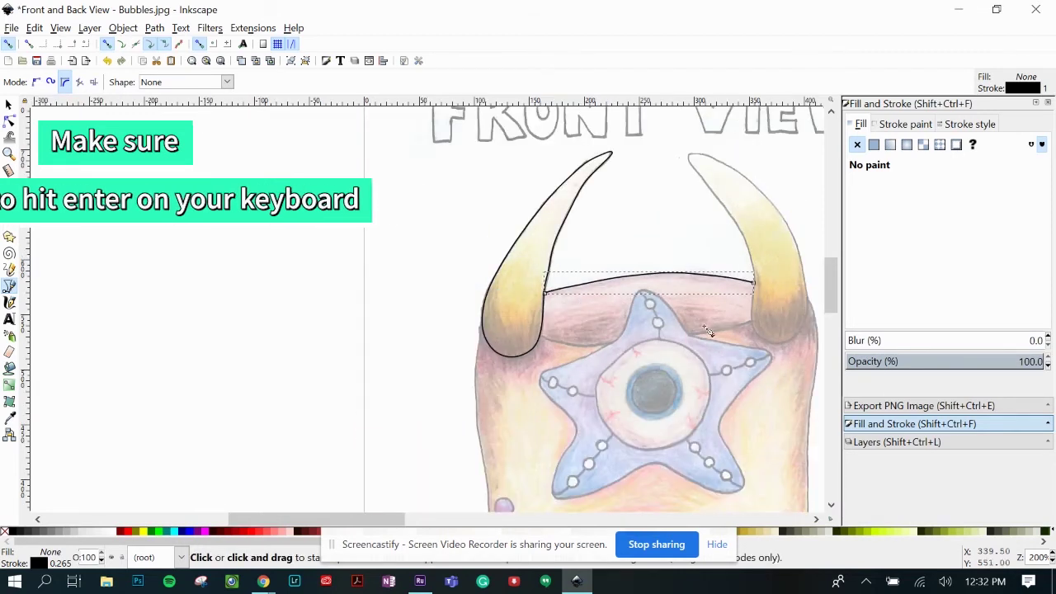
pyautogui.click(543, 337)
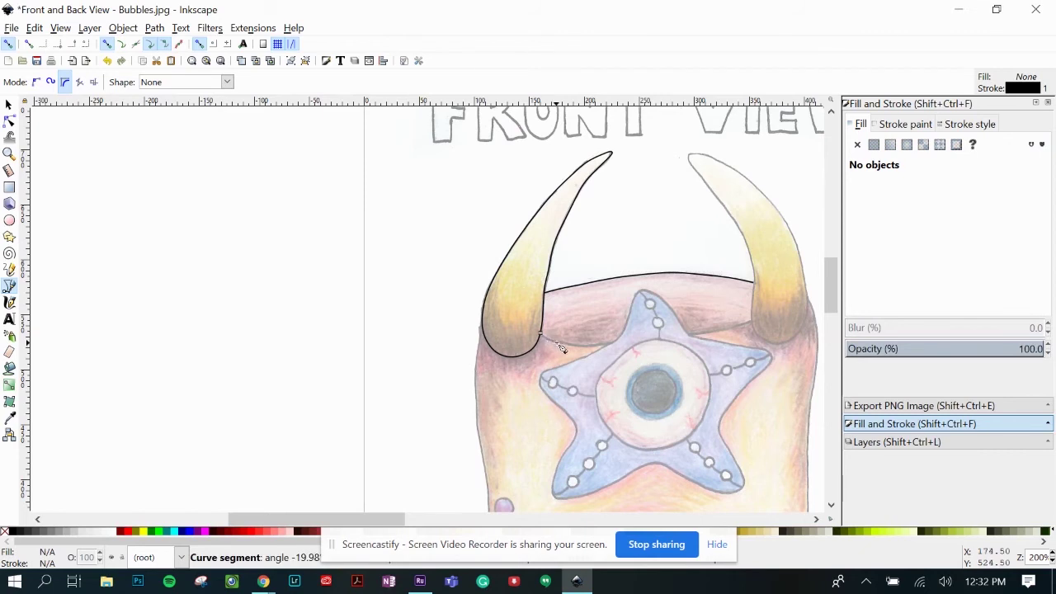
pyautogui.doubleClick(613, 344)
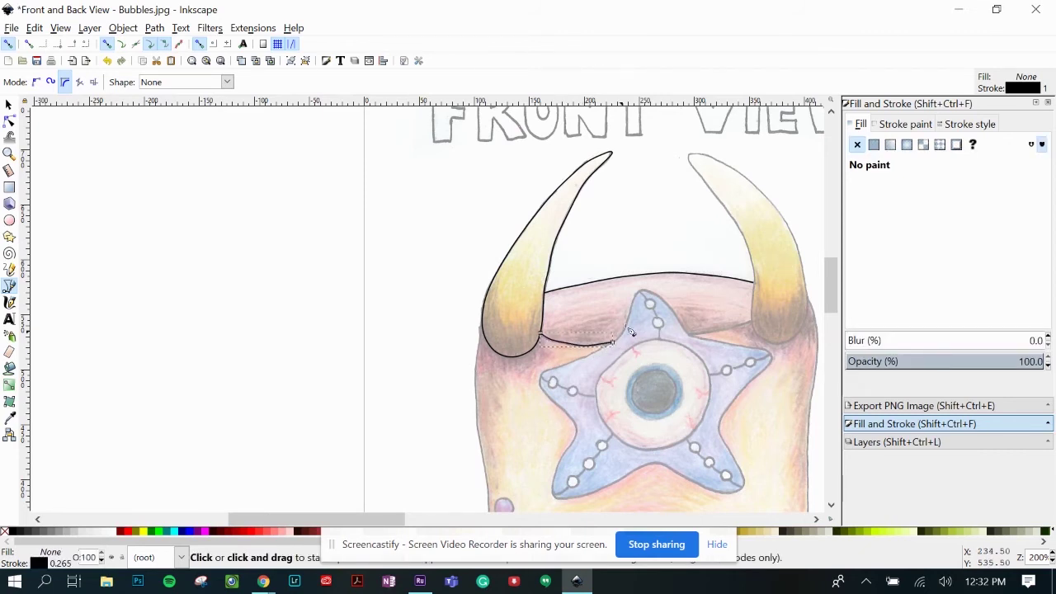
pyautogui.hscroll(8, 675, 336)
pyautogui.scroll(1, 460, 368)
pyautogui.click(411, 320)
pyautogui.doubleClick(496, 302)
# - Trace the front-view monster's right horn with a closed BSpline path, starting and ending on the inner edge just below its tip
pyautogui.hscroll(3, 496, 302)
pyautogui.scroll(4, 498, 307)
pyautogui.hscroll(-3, 498, 307)
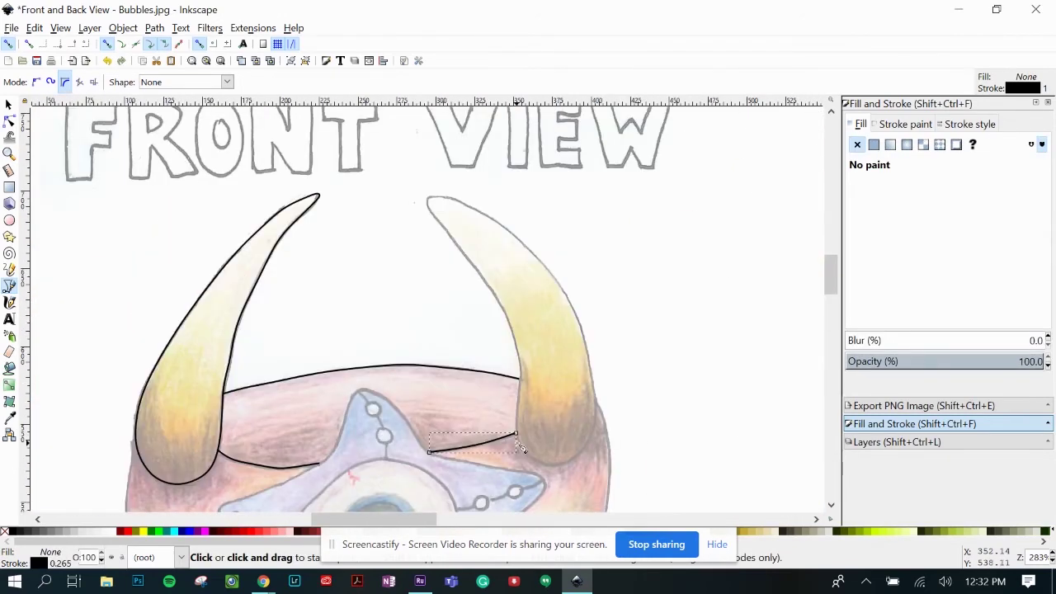
pyautogui.click(431, 213)
pyautogui.click(576, 458)
pyautogui.click(598, 392)
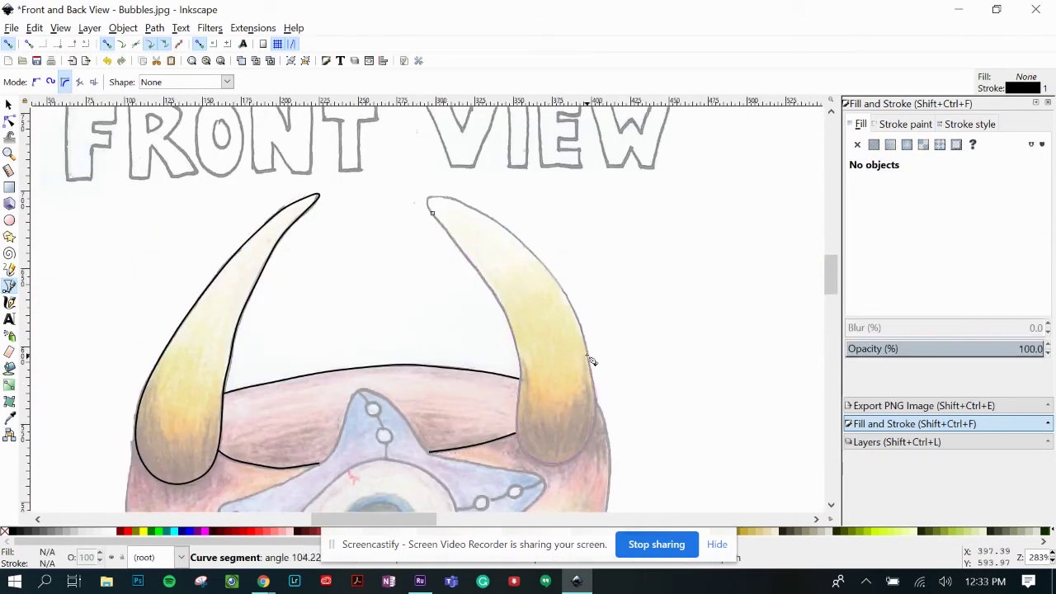
pyautogui.click(581, 323)
pyautogui.click(541, 258)
pyautogui.click(481, 210)
pyautogui.click(448, 197)
pyautogui.click(426, 197)
pyautogui.click(432, 213)
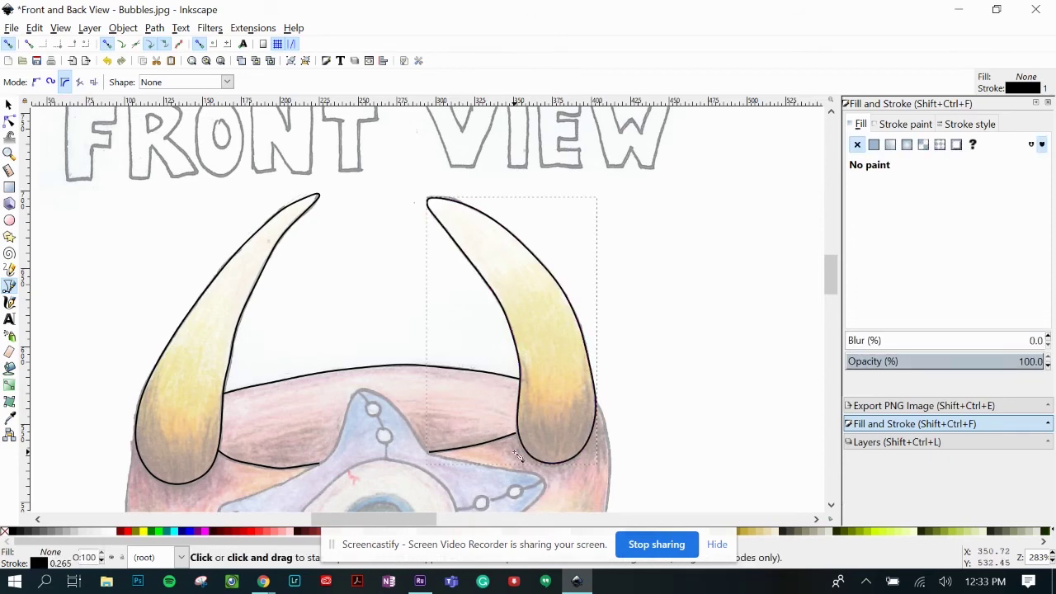
pyautogui.press('n')
pyautogui.scroll(1, 528, 437)
pyautogui.scroll(-1, 564, 437)
pyautogui.scroll(4, 564, 438)
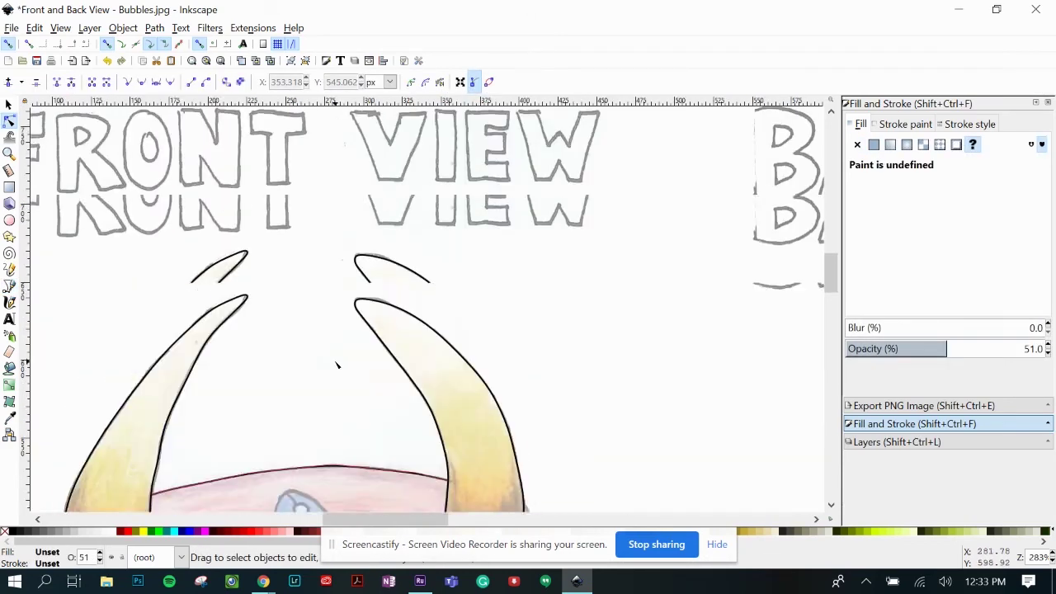
# - Trace the eyeball, iris and pupil outlines in the centre of the star with closed BSpline paths
pyautogui.scroll(-5, 413, 331)
pyautogui.press('b')
pyautogui.click(255, 323)
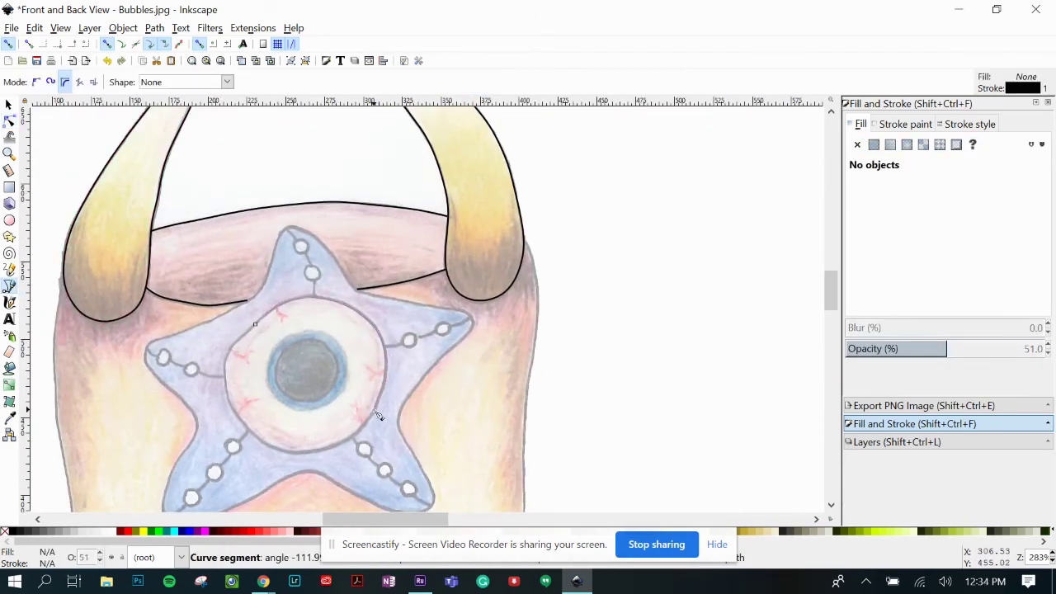
pyautogui.click(262, 332)
pyautogui.press('Return')
# - Trace the branching red veins along the left side of the eyeball as short open BSpline paths
pyautogui.scroll(3, 263, 332)
pyautogui.click(144, 417)
pyautogui.click(201, 425)
pyautogui.click(191, 456)
pyautogui.press('Return')
pyautogui.scroll(-1, 388, 335)
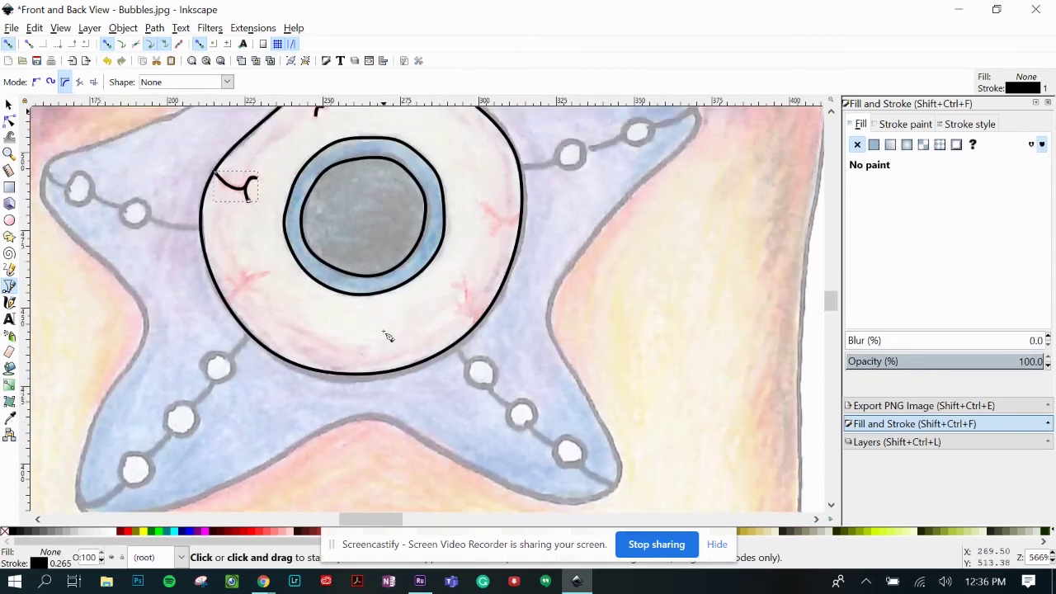
pyautogui.click(231, 307)
# - Trace the blue star's outline around the eye with a closed BSpline path, starting and ending at its left point
pyautogui.scroll(-2, 531, 294)
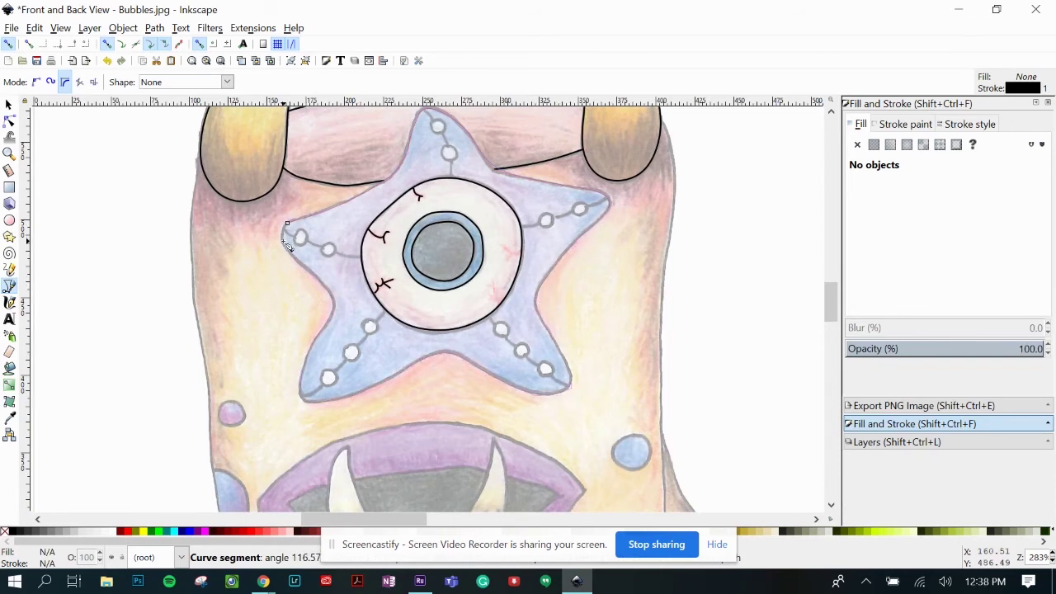
pyautogui.click(287, 223)
pyautogui.press('n')
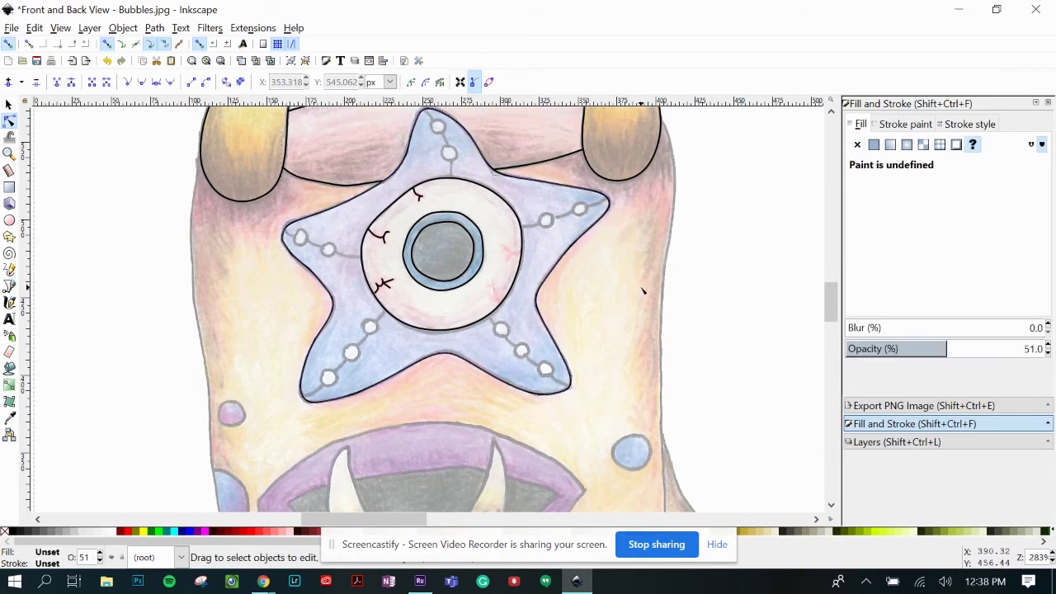
# - Trace the two beads and the connecting line segments on the star's upper point with BSpline paths
pyautogui.press('b')
pyautogui.click(301, 236)
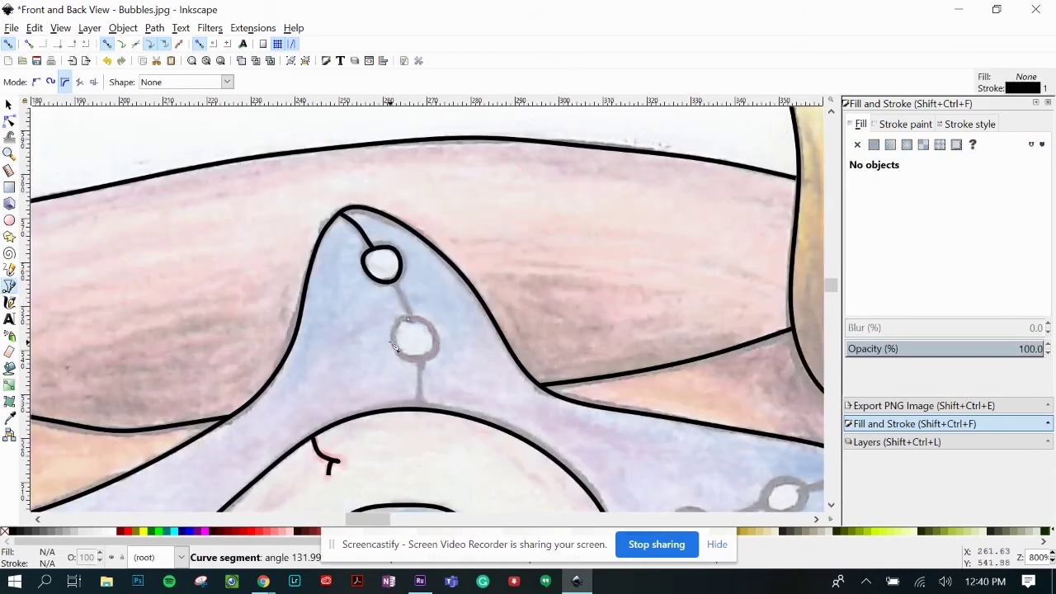
pyautogui.click(413, 320)
pyautogui.doubleClick(400, 285)
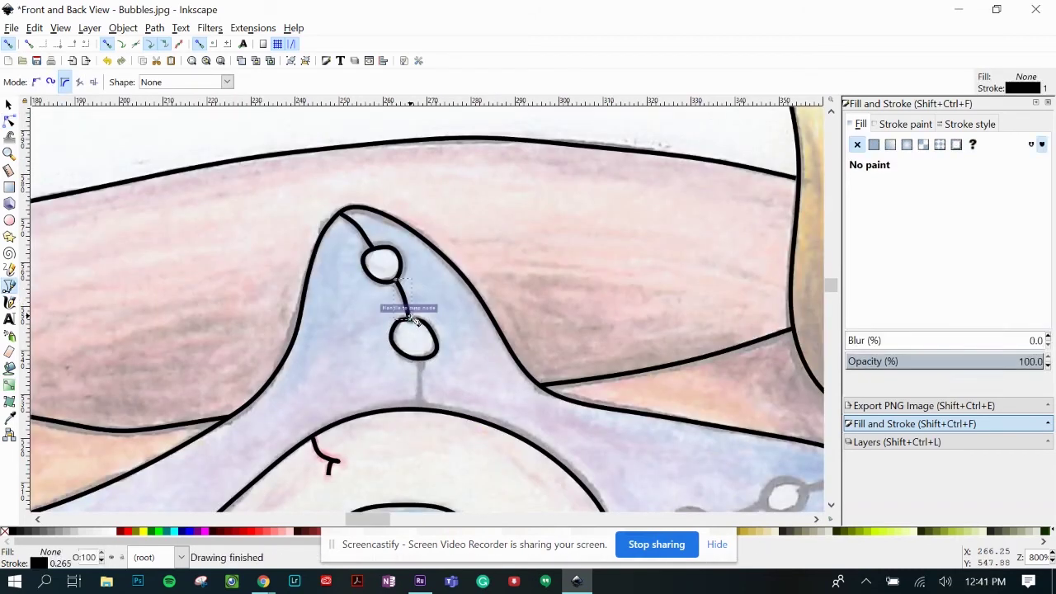
pyautogui.click(417, 358)
pyautogui.scroll(-4, 424, 410)
pyautogui.scroll(4, 533, 271)
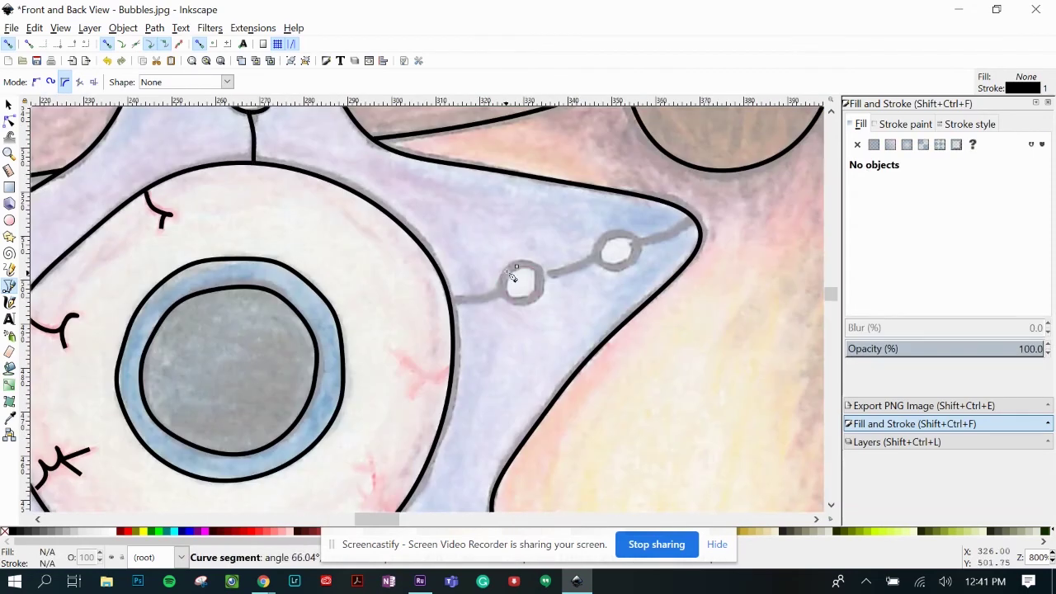
# - Trace the bead chain on the star's right point and adjust the nodes of the segment between its two beads
pyautogui.doubleClick(598, 256)
pyautogui.press('n')
pyautogui.scroll(-1, 566, 291)
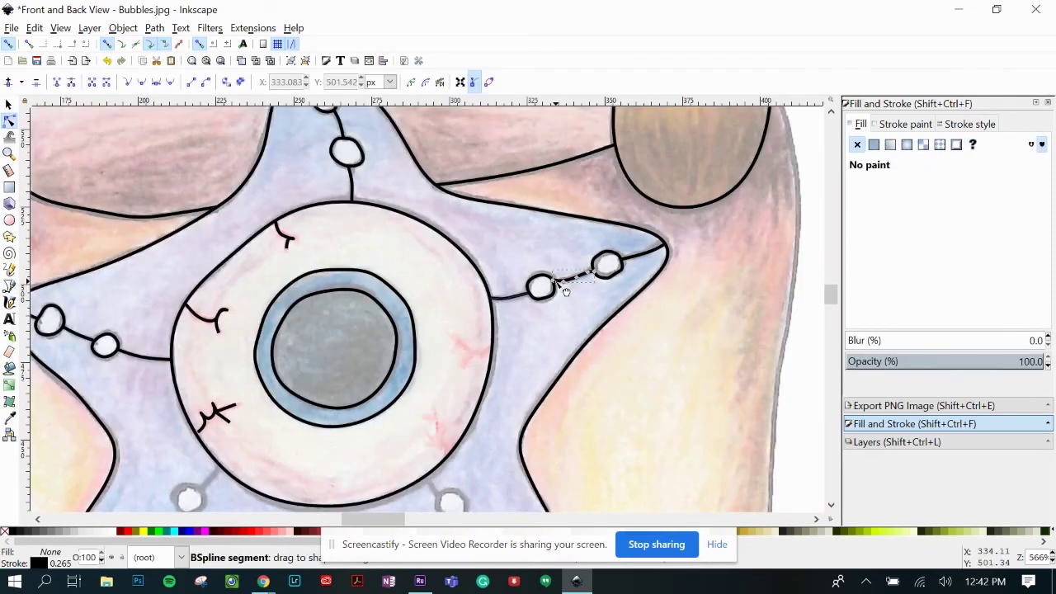
pyautogui.moveTo(566, 292); pyautogui.dragTo(568, 291)
pyautogui.scroll(4, 605, 295)
pyautogui.click(589, 270)
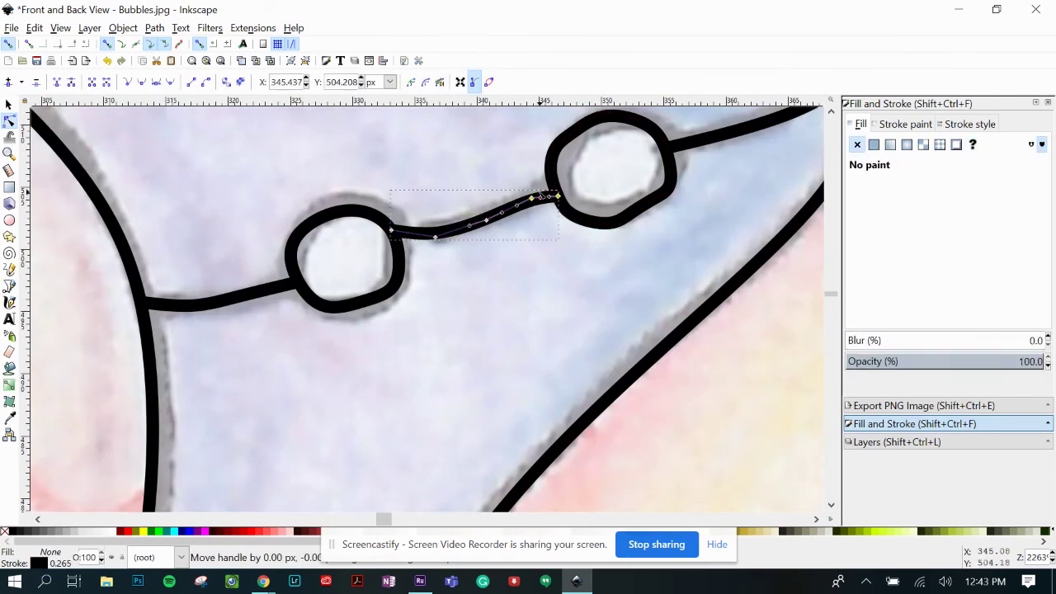
pyautogui.moveTo(541, 197); pyautogui.dragTo(537, 199)
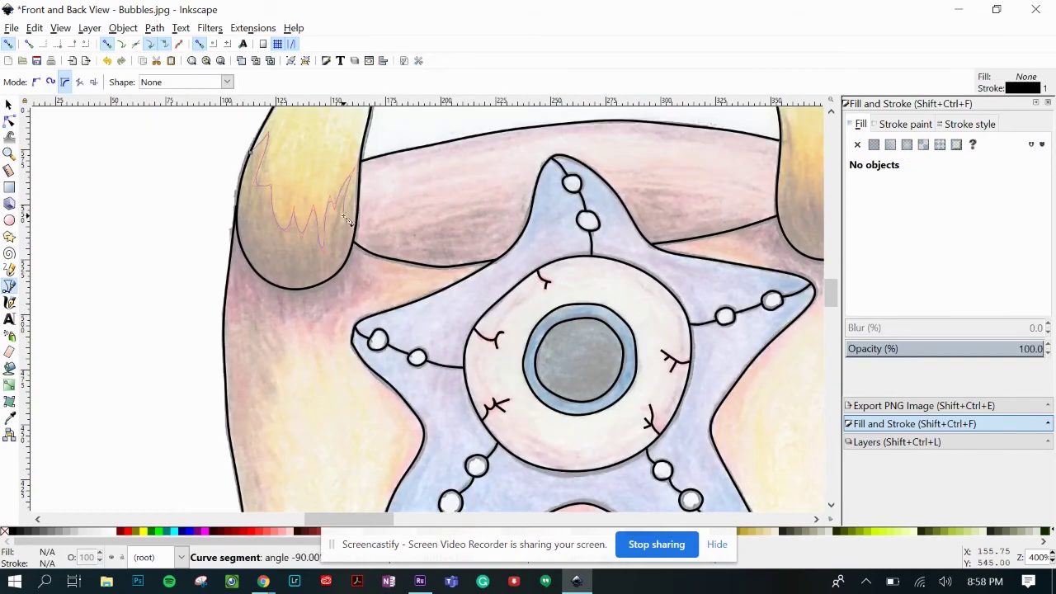
# - Trace the jagged shading edges across the lower parts of the front-view monster's horns with open BSpline paths
pyautogui.scroll(-1, 578, 239)
pyautogui.scroll(1, 583, 237)
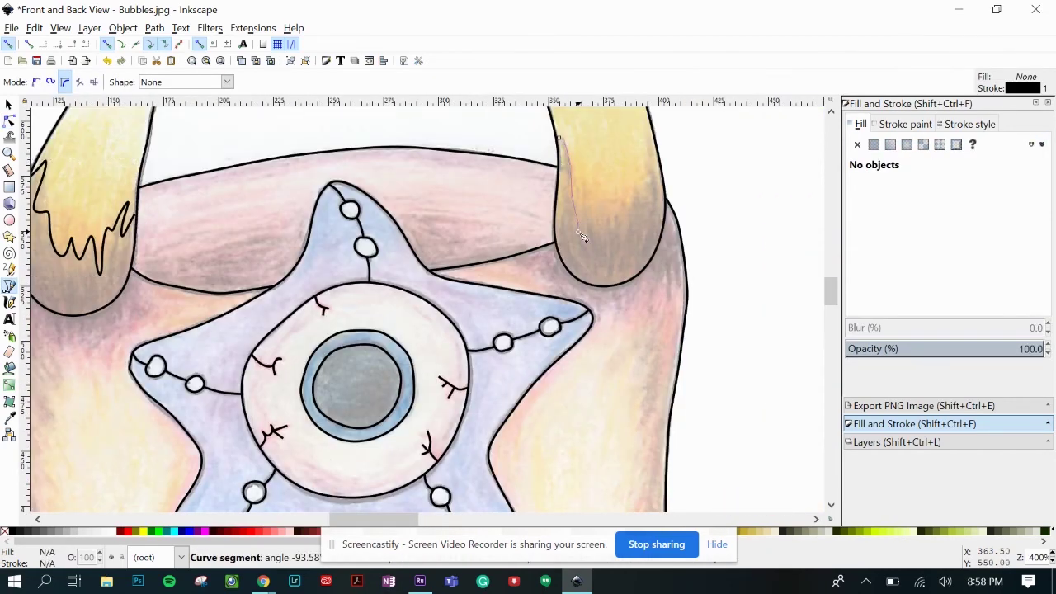
pyautogui.click(582, 216)
pyautogui.click(584, 186)
pyautogui.click(590, 216)
pyautogui.click(599, 191)
pyautogui.click(609, 218)
pyautogui.click(619, 194)
pyautogui.click(628, 213)
pyautogui.click(639, 177)
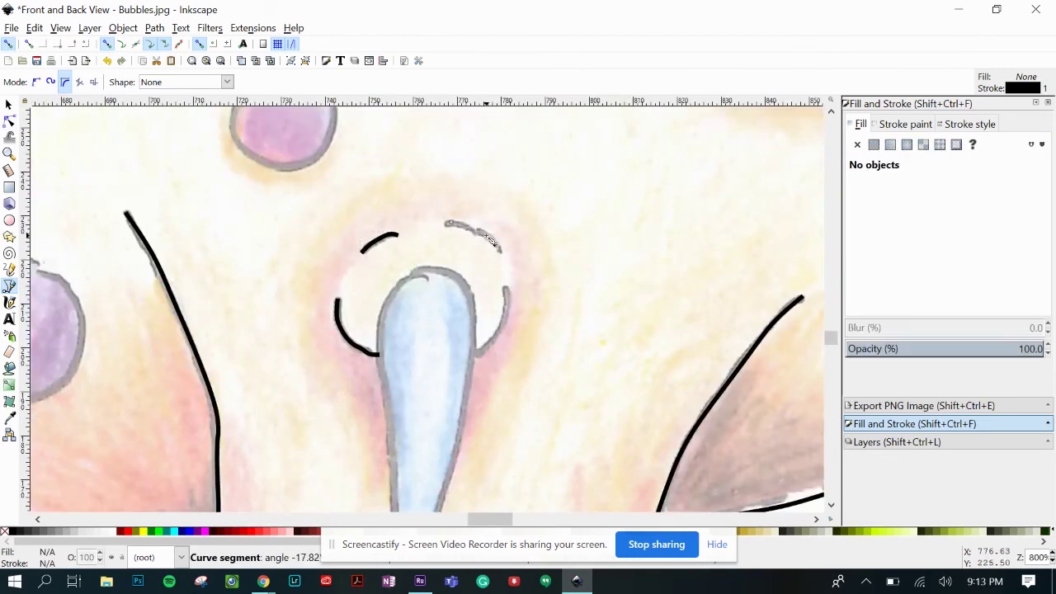
# - Trace the short curved dashes around the back-view monster's spike, shifting the upper right dash's start node onto the drawn line
pyautogui.click(487, 237)
pyautogui.doubleClick(501, 250)
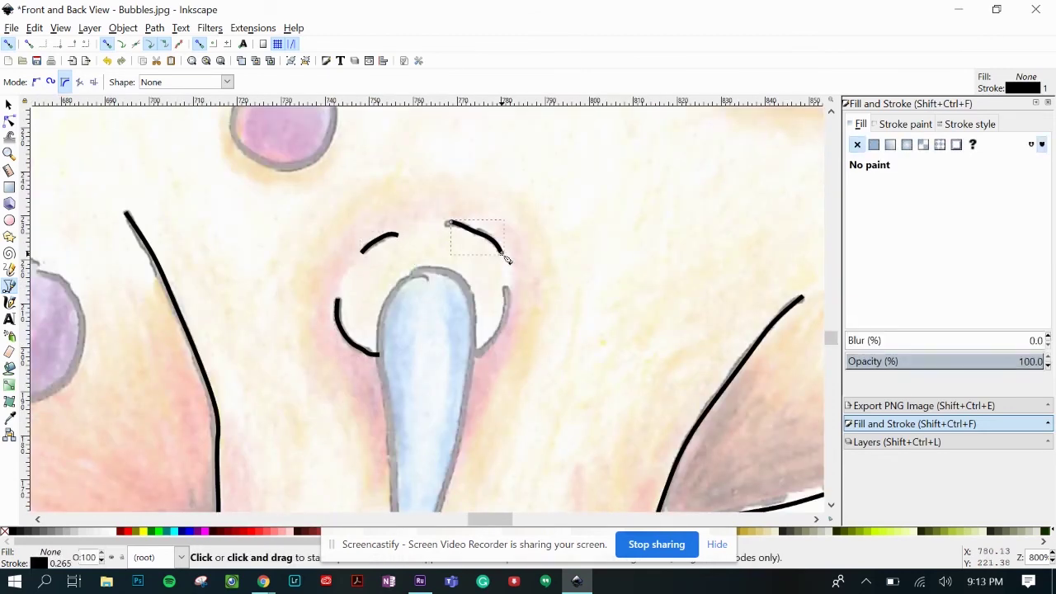
pyautogui.click(10, 121)
pyautogui.moveTo(451, 223); pyautogui.dragTo(446, 223)
pyautogui.click(76, 257)
pyautogui.click(10, 286)
pyautogui.click(477, 357)
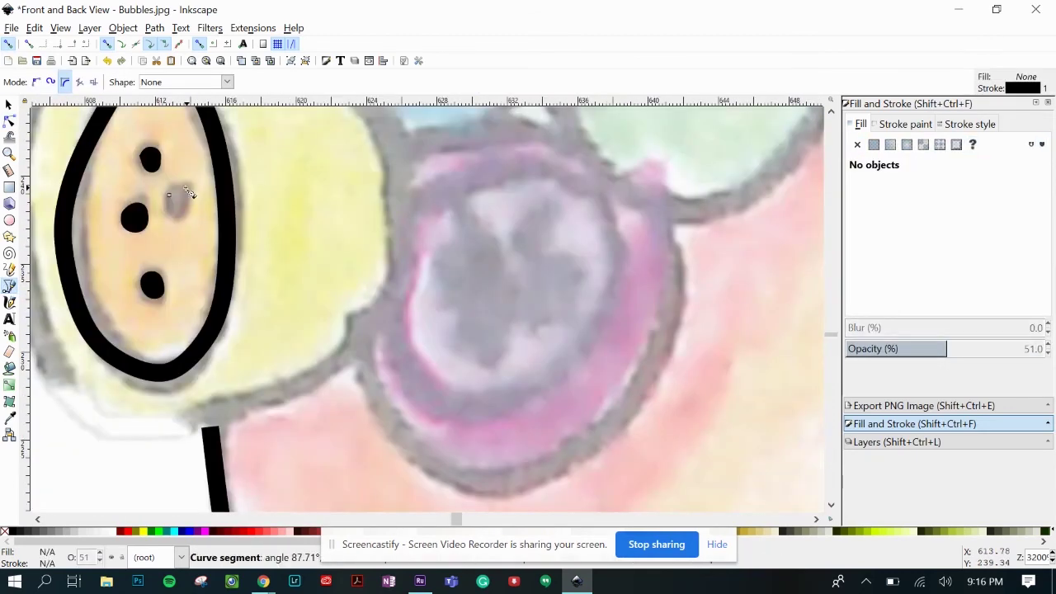
# - Trace the yellow and purple barnacle shapes on the back view, including the small dots and seed shapes inside, with closed BSpline paths
pyautogui.press('s')
pyautogui.press('b')
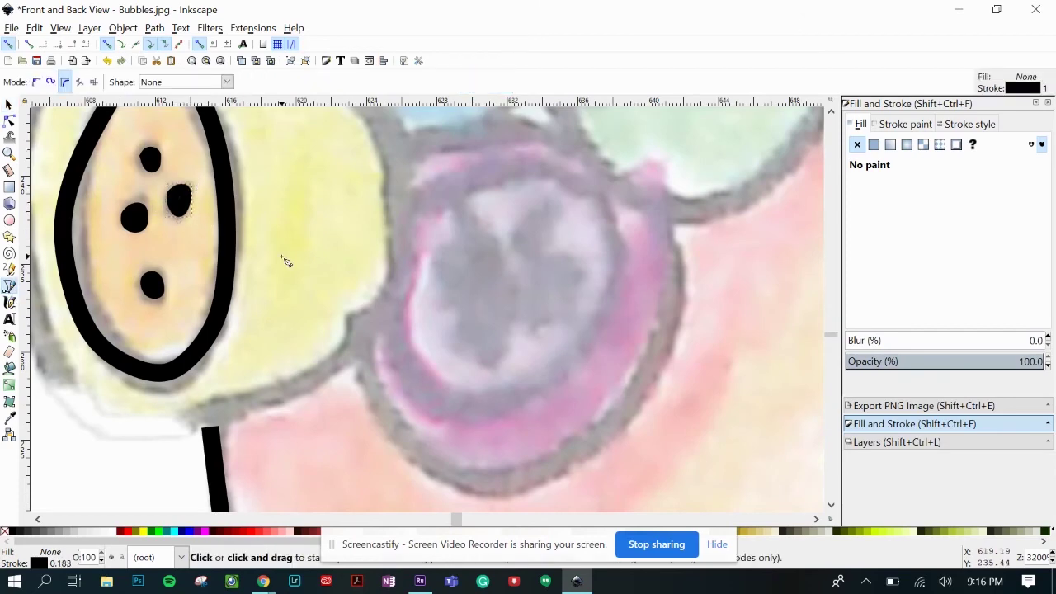
pyautogui.press('-')
pyautogui.click(123, 377)
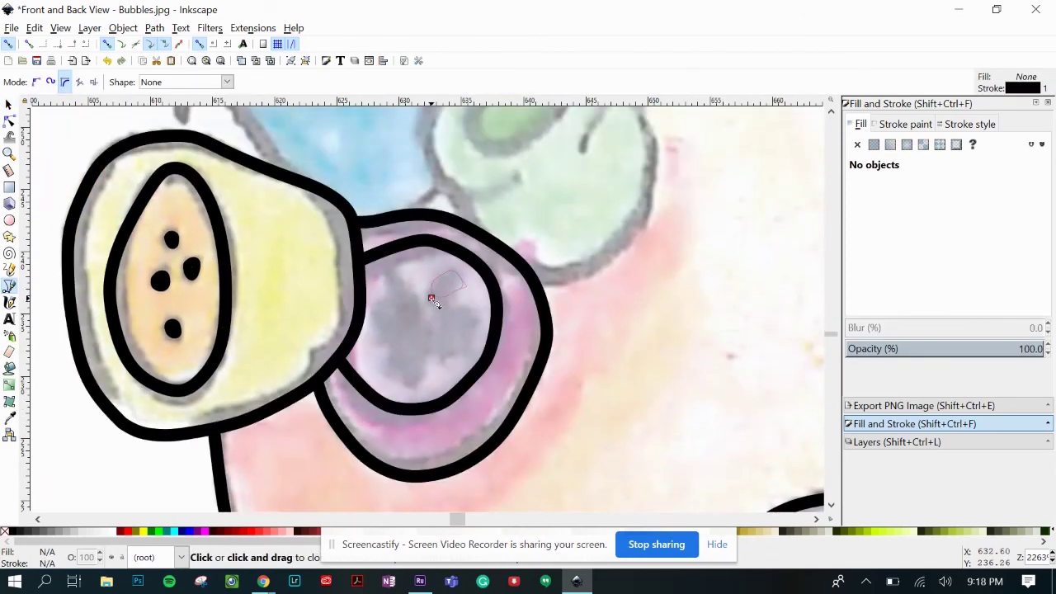
pyautogui.click(432, 299)
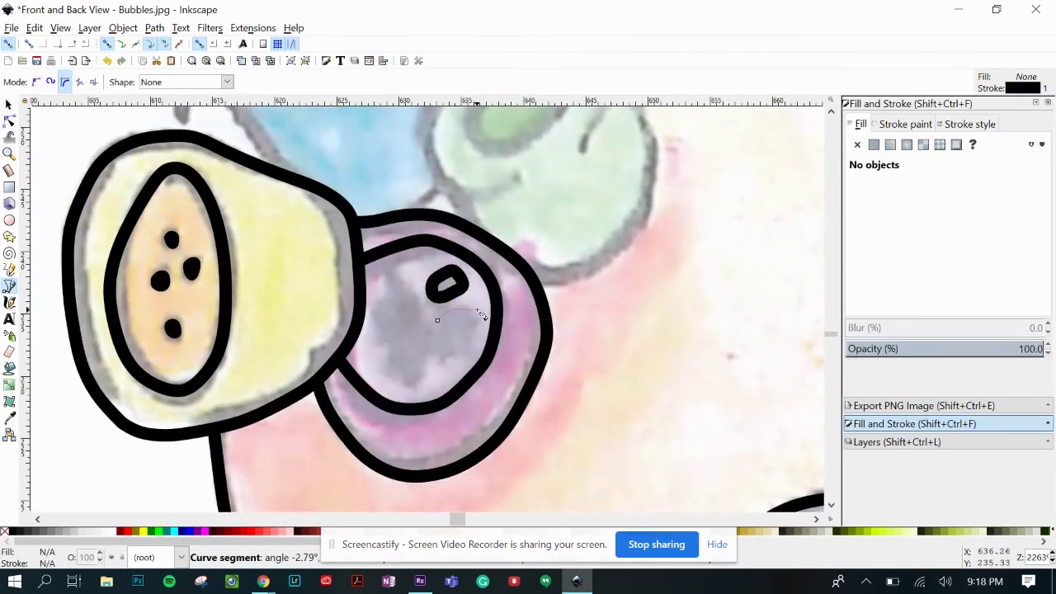
pyautogui.click(438, 317)
pyautogui.click(409, 334)
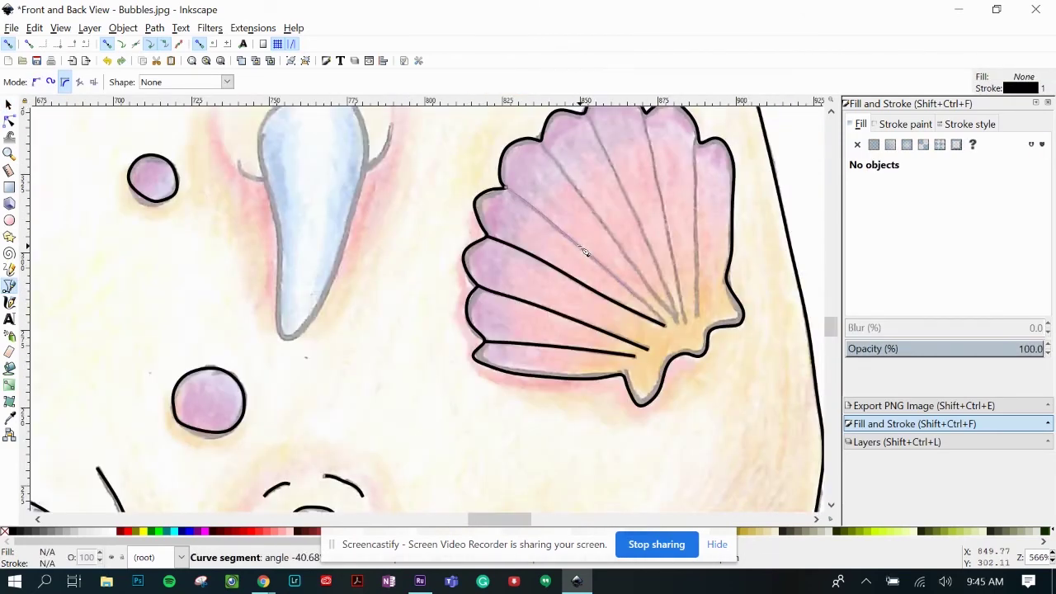
# - Trace the seashell's fanning ribs and the wavy shading lines inside the back-view monster's round spots as open BSpline paths
pyautogui.doubleClick(666, 322)
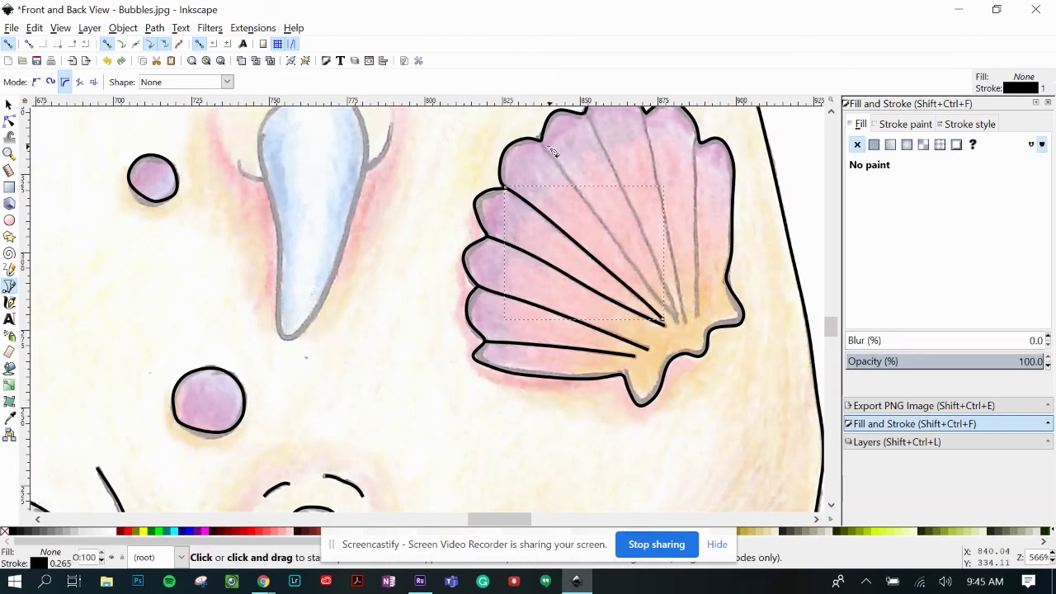
pyautogui.press('Escape')
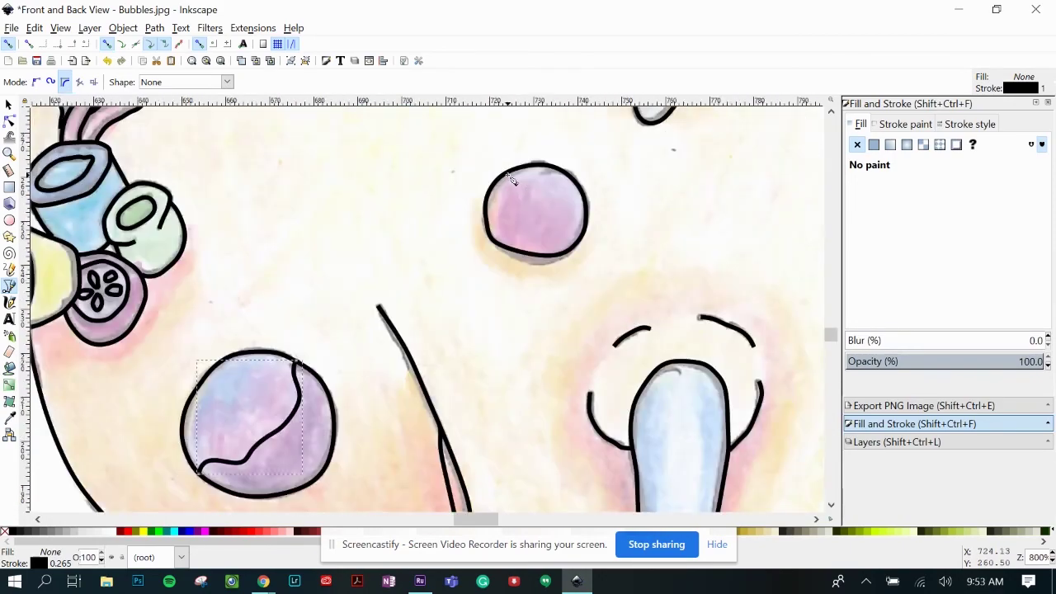
pyautogui.click(512, 180)
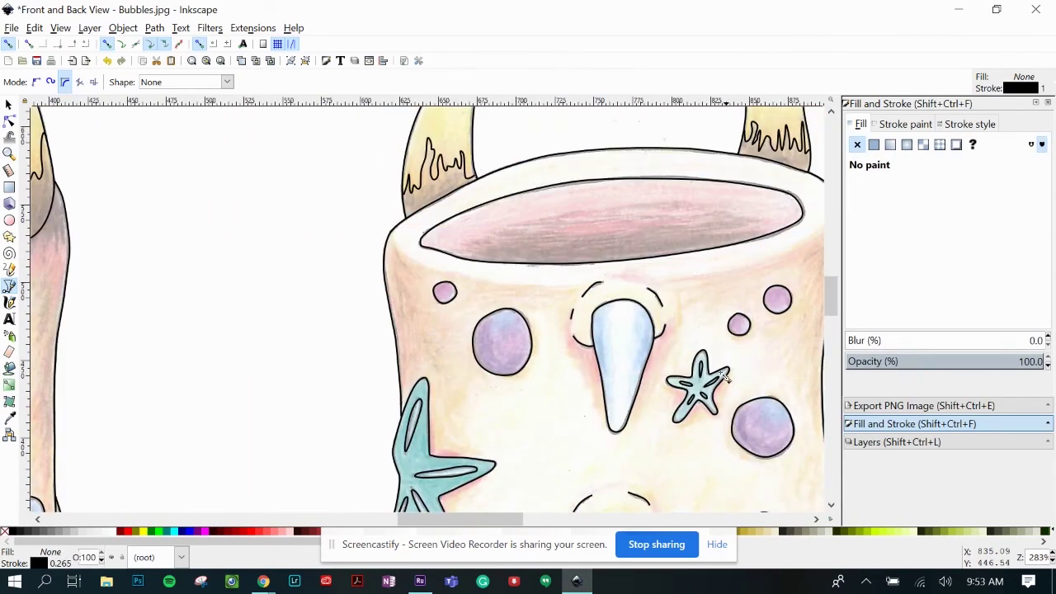
pyautogui.click(488, 317)
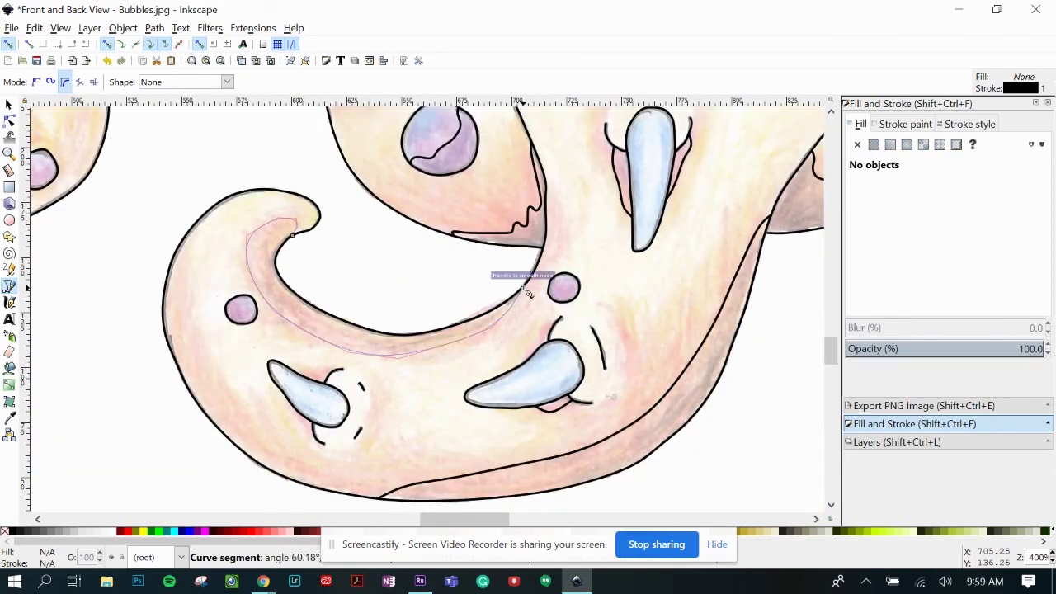
# - Trace the lower edge of the back-view monster's rim from its left side to its right side with an open BSpline path
pyautogui.press('-')
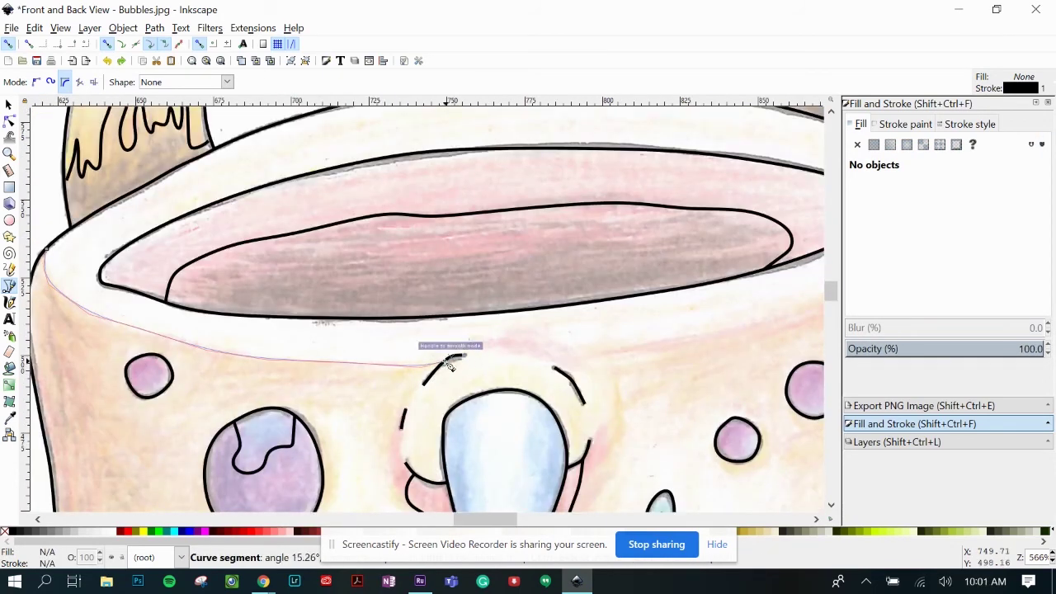
pyautogui.click(543, 364)
pyautogui.hscroll(7, 733, 328)
pyautogui.click(525, 298)
pyautogui.click(593, 254)
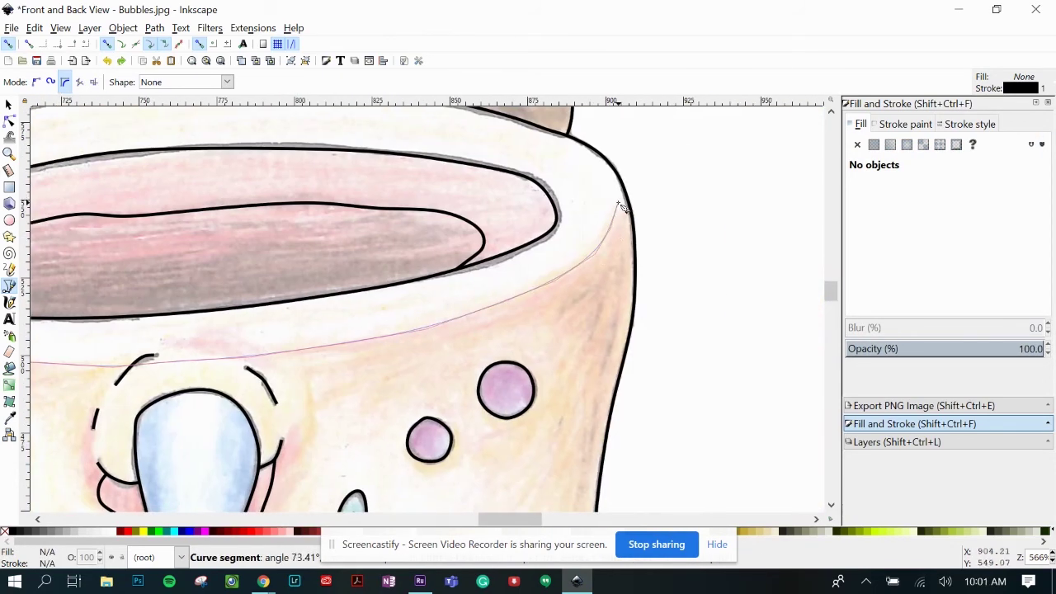
pyautogui.doubleClick(621, 177)
pyautogui.hscroll(-6, 567, 351)
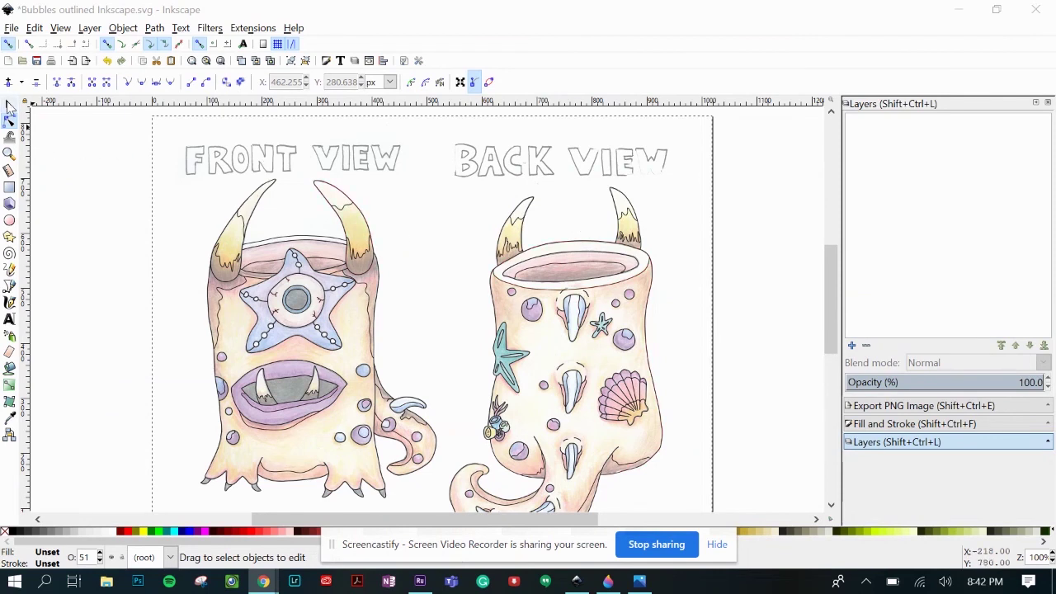
# - Move the faded reference image off the page, to the right of the traced outlines, and delete it
pyautogui.click(8, 106)
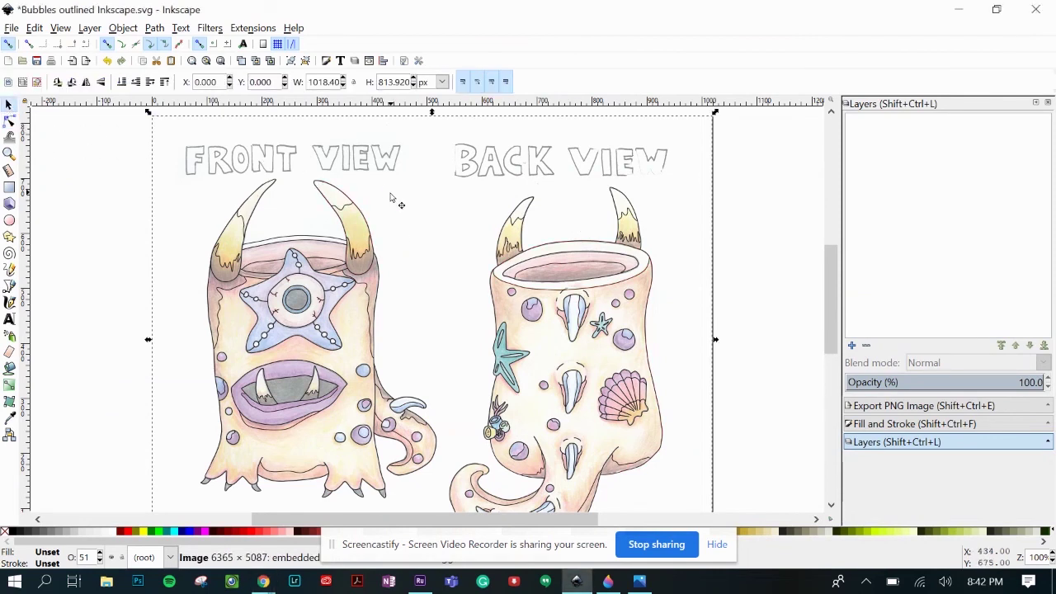
pyautogui.moveTo(392, 195)
pyautogui.mouseDown()
pyautogui.moveTo(434, 205)
pyautogui.moveTo(446, 191)
pyautogui.moveTo(573, 176)
pyautogui.moveTo(738, 177)
pyautogui.moveTo(818, 201)
pyautogui.moveTo(880, 193)
pyautogui.moveTo(656, 242)
pyautogui.mouseUp()
pyautogui.keyDown('ctrl'); pyautogui.scroll(-2, 656, 242); pyautogui.keyUp('ctrl')
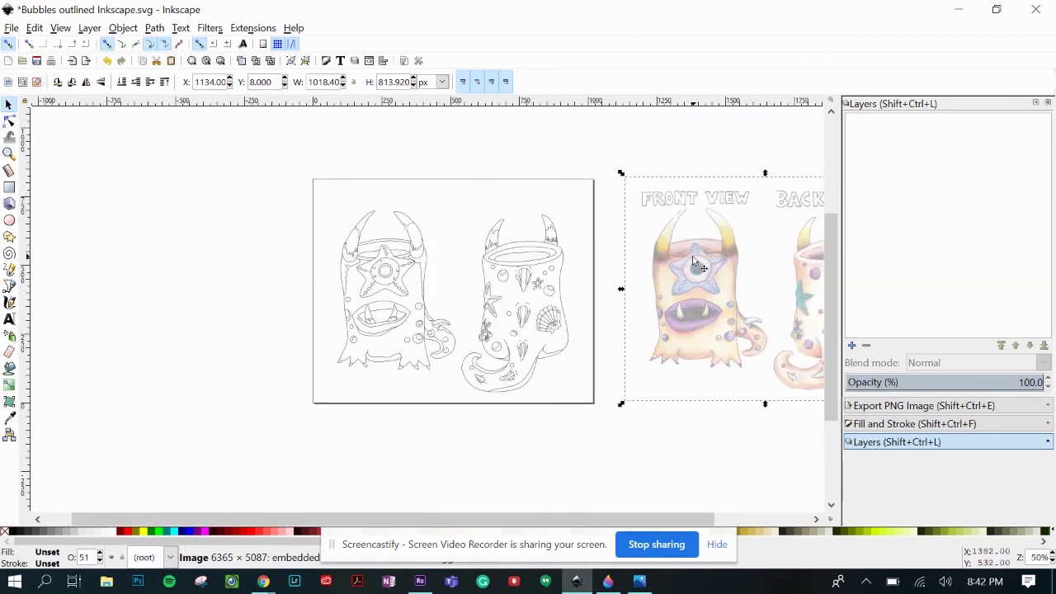
pyautogui.moveTo(544, 518); pyautogui.dragTo(642, 510)
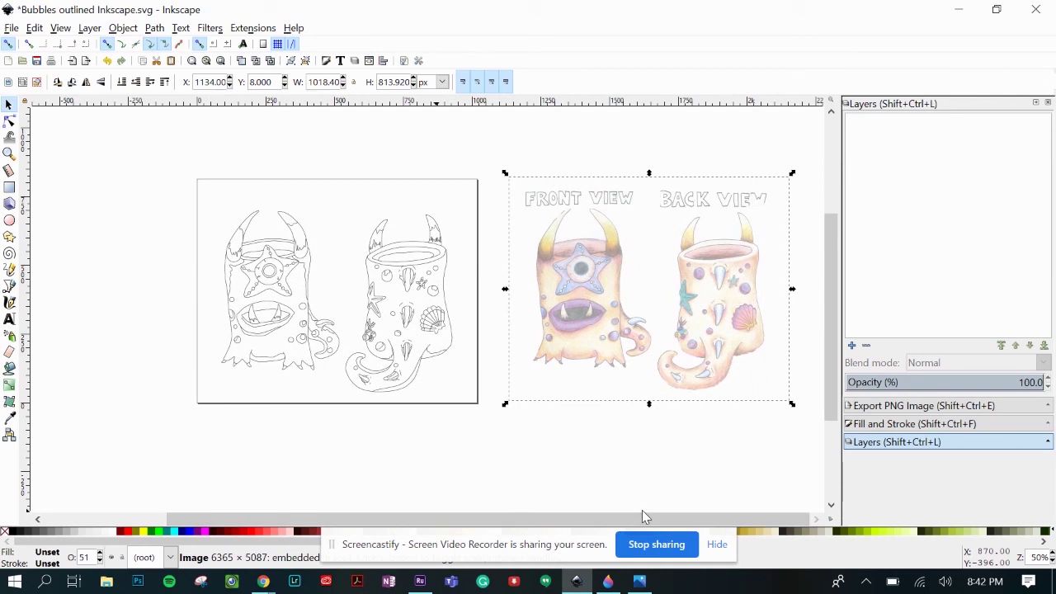
pyautogui.click(646, 339)
pyautogui.press('Delete')
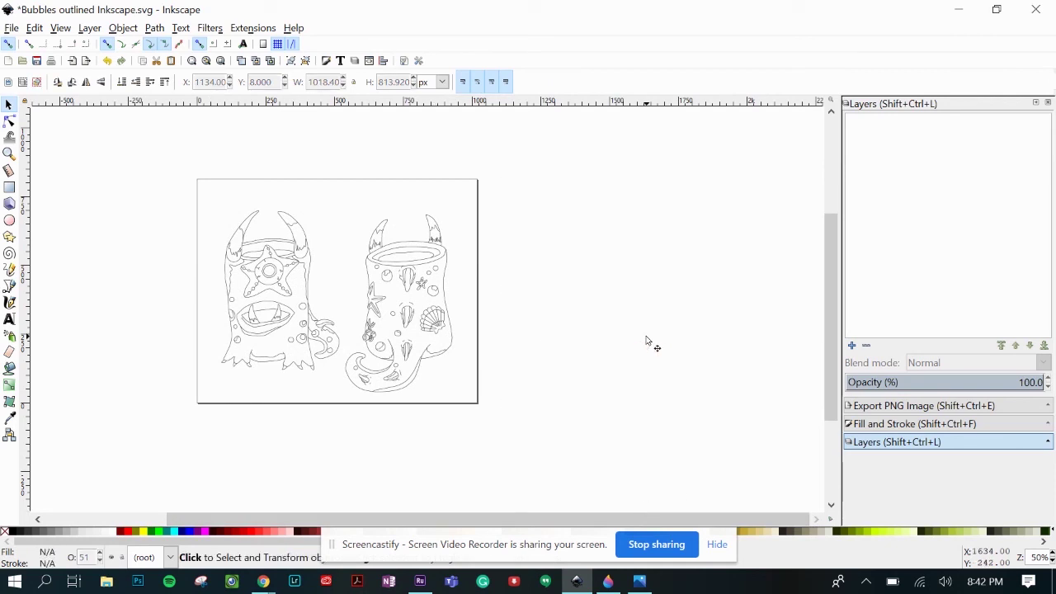
# - Export the whole drawing area at 600 dpi as Bubbles outlined Inkscape.png
pyautogui.click(883, 406)
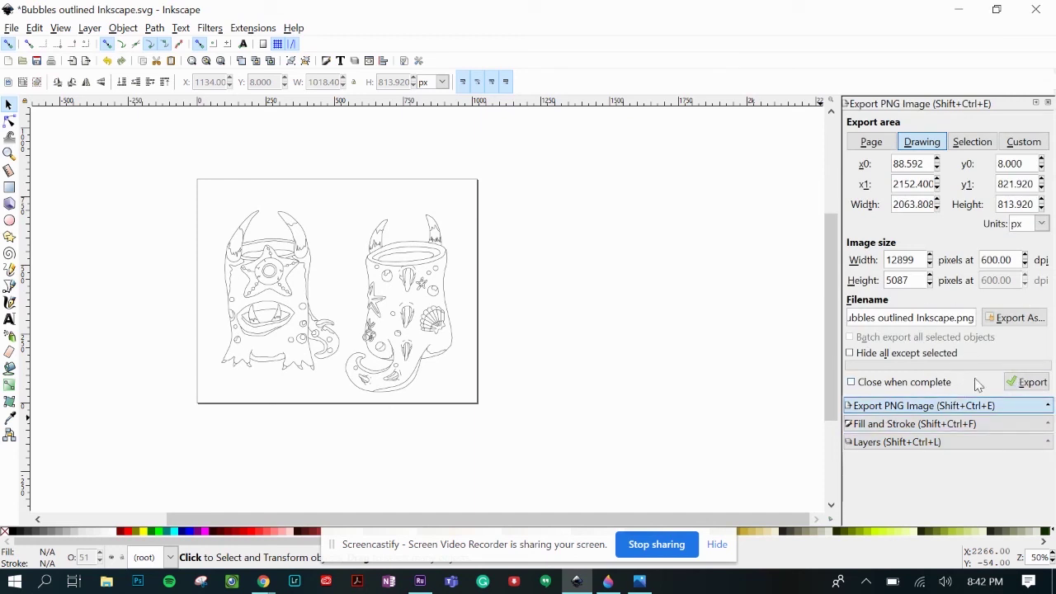
pyautogui.click(1025, 385)
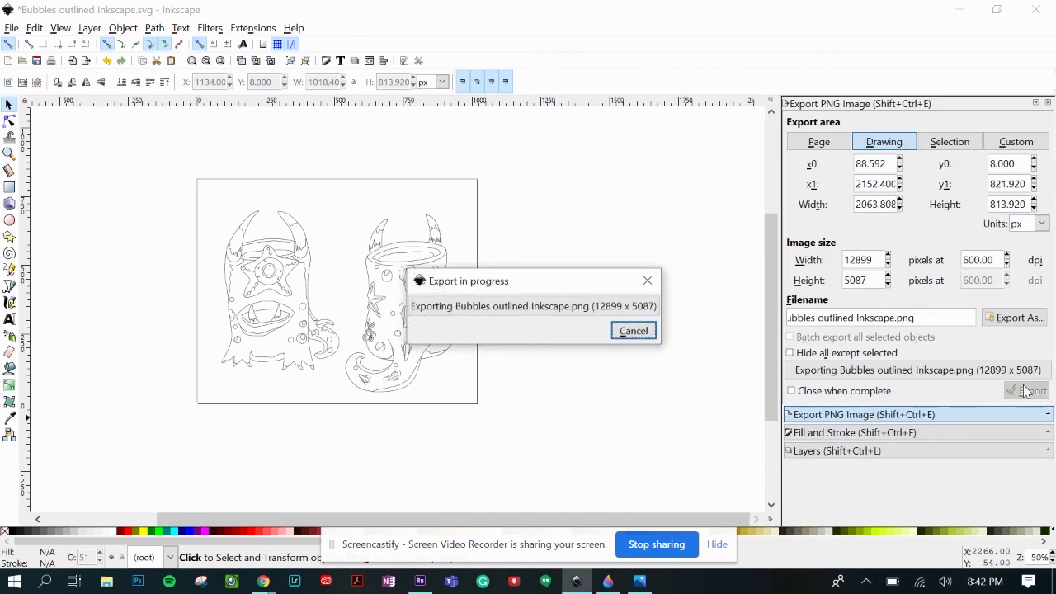